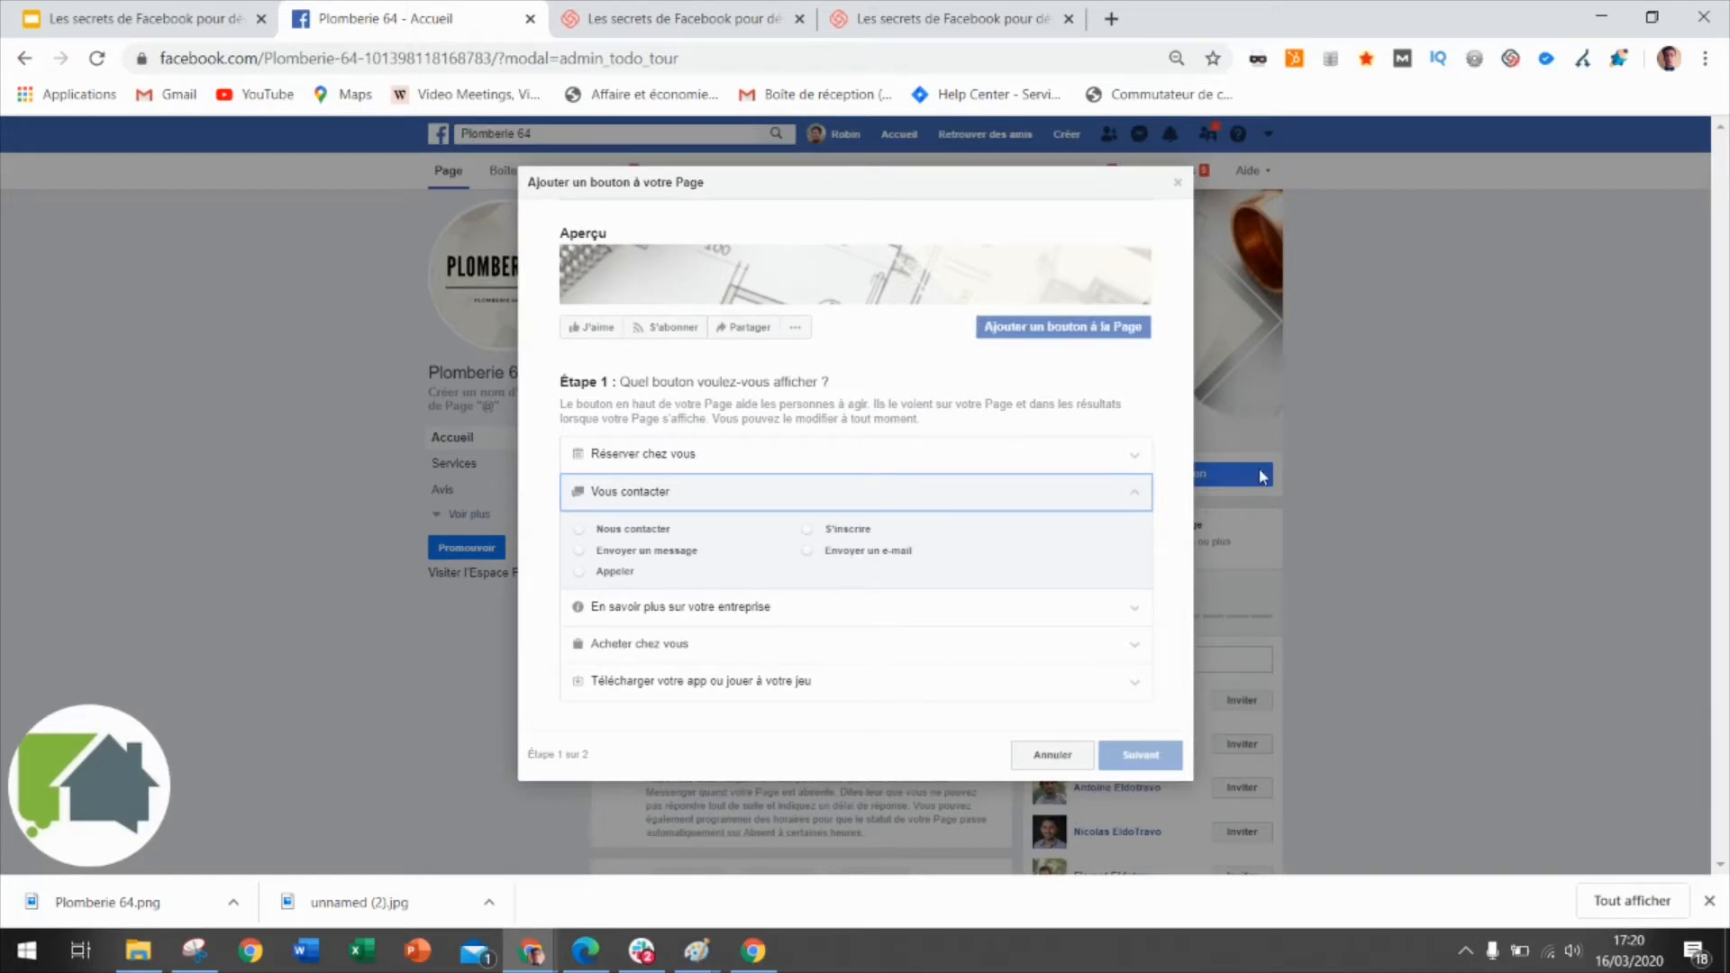
# Choose Appeler under Vous contacter as the page button and continue to step 2.
pyautogui.click(579, 572)
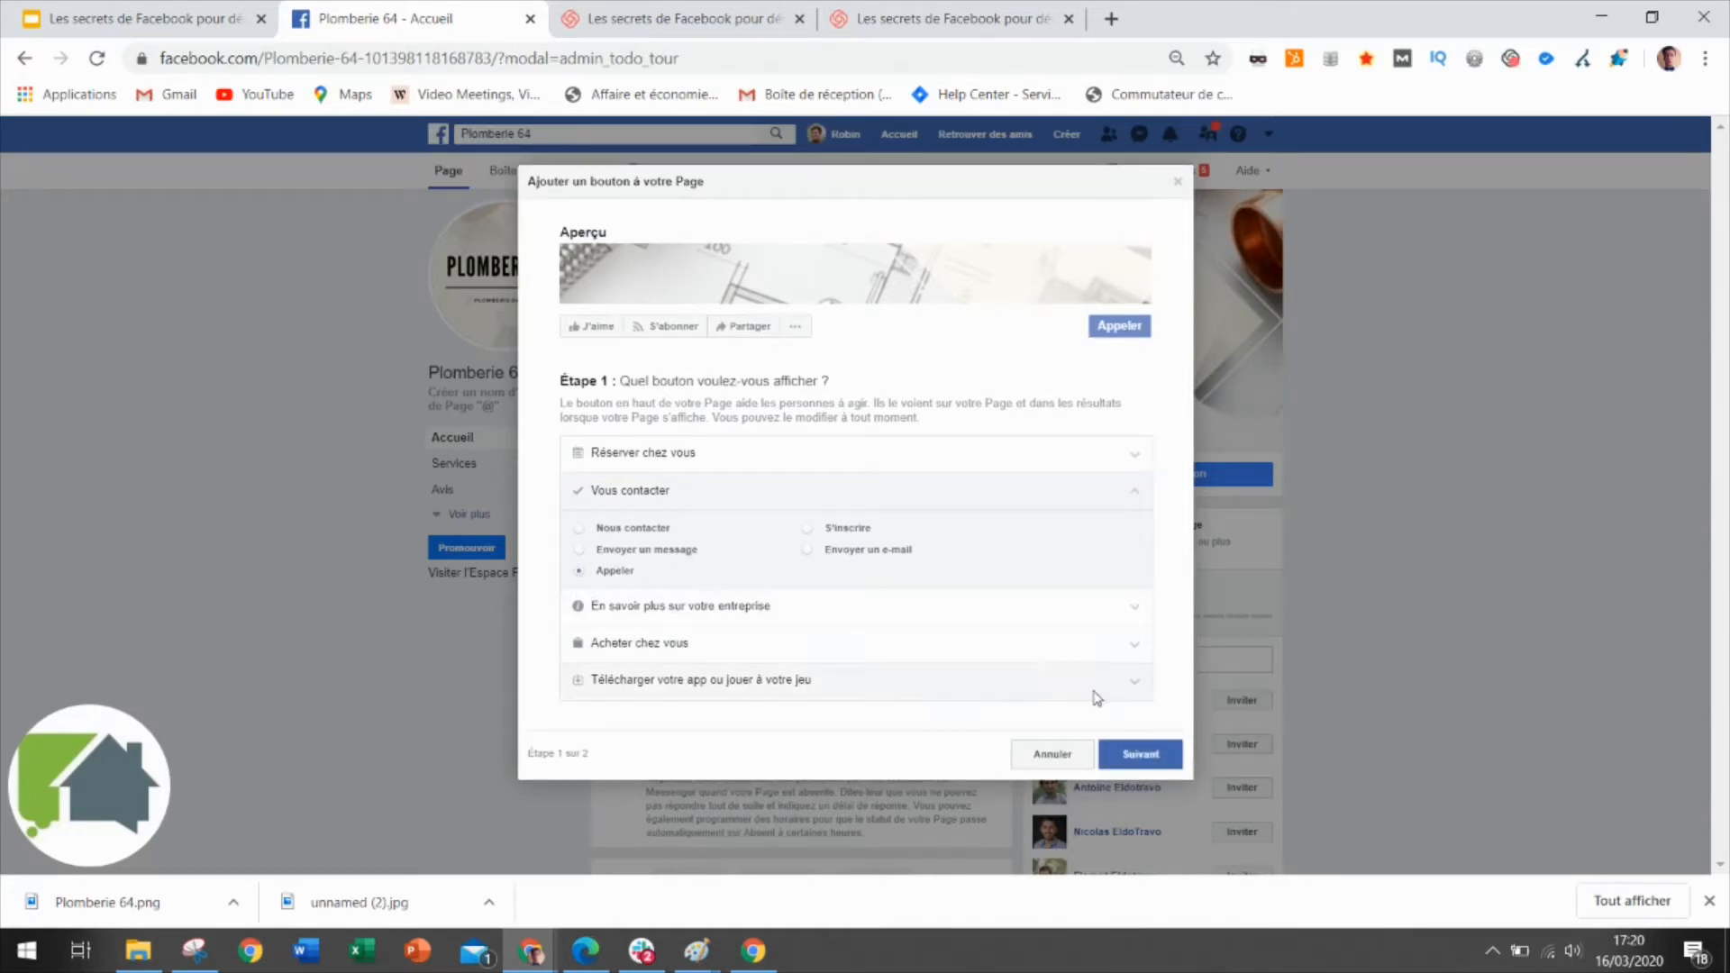
pyautogui.click(1150, 752)
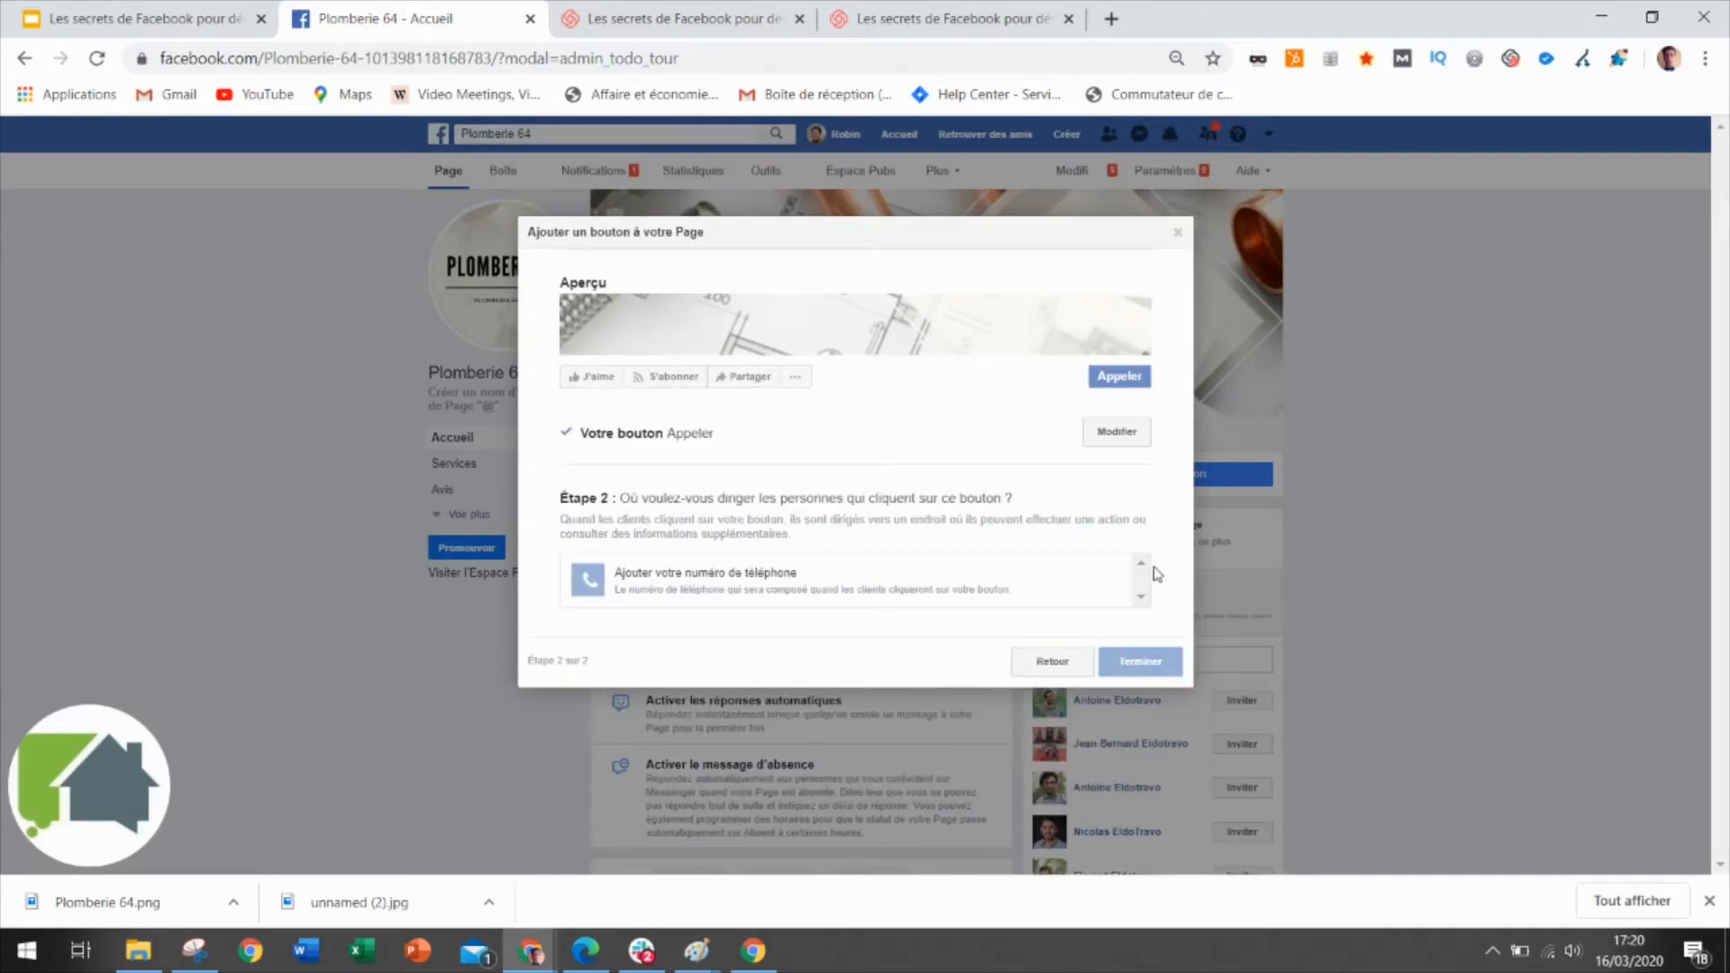
# Start adding a phone number and set its country code to France +33.
pyautogui.click(784, 573)
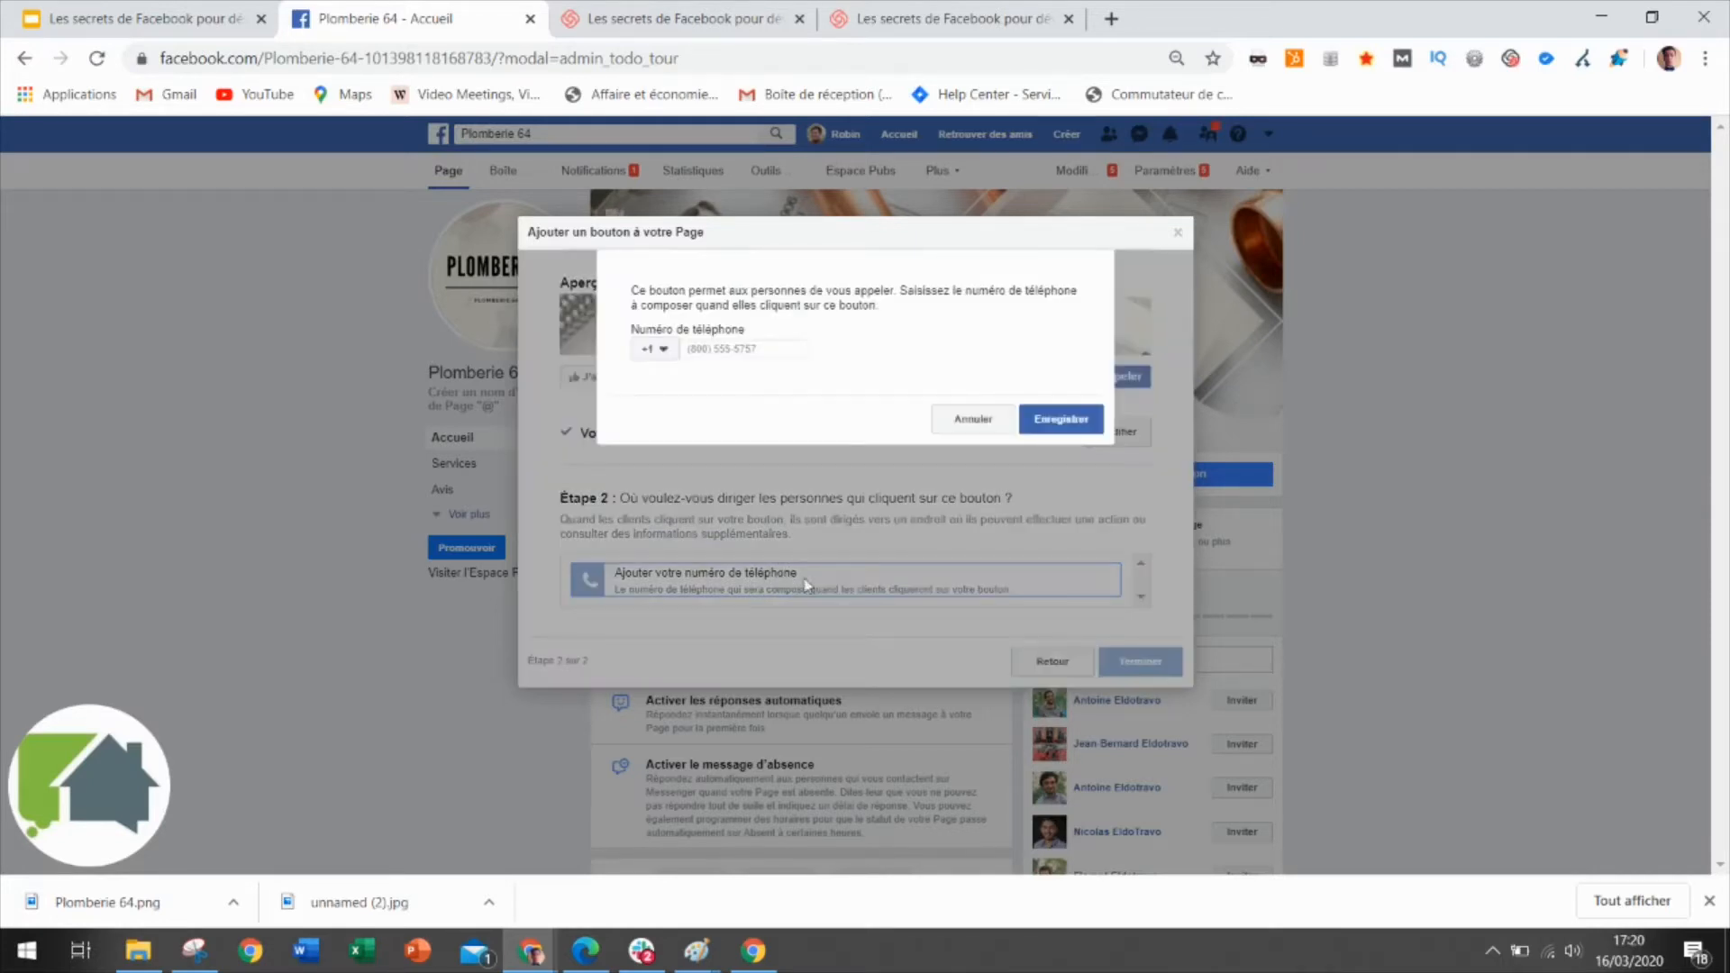
pyautogui.click(737, 347)
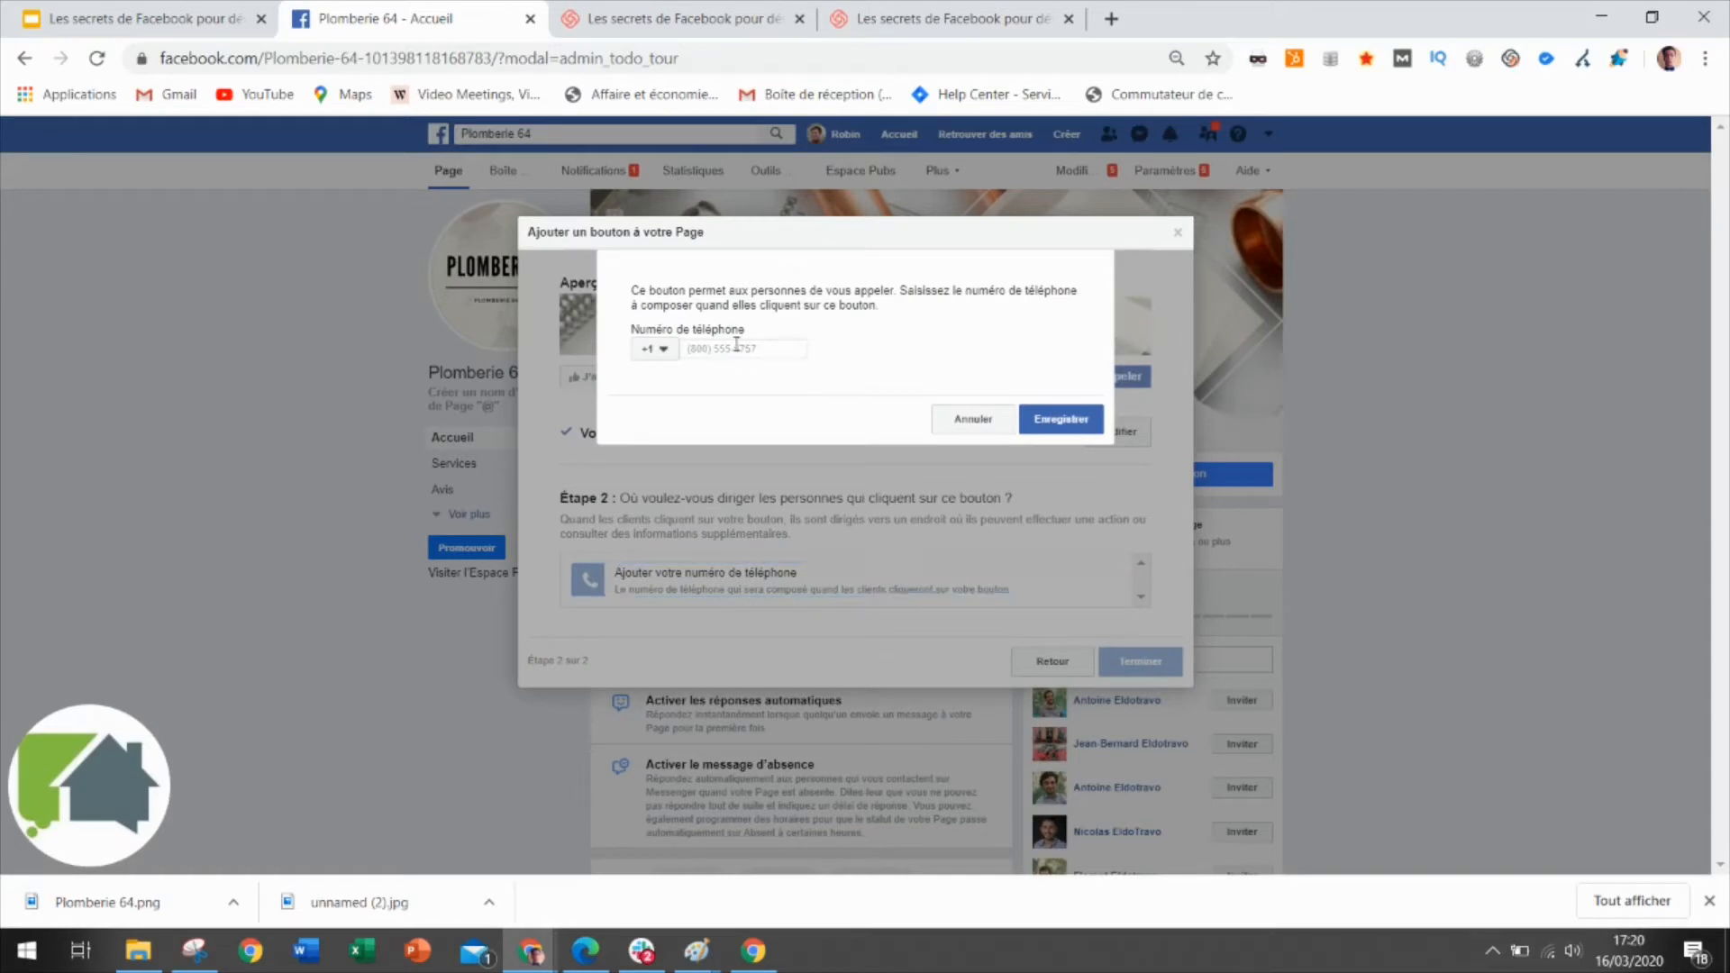
pyautogui.click(659, 351)
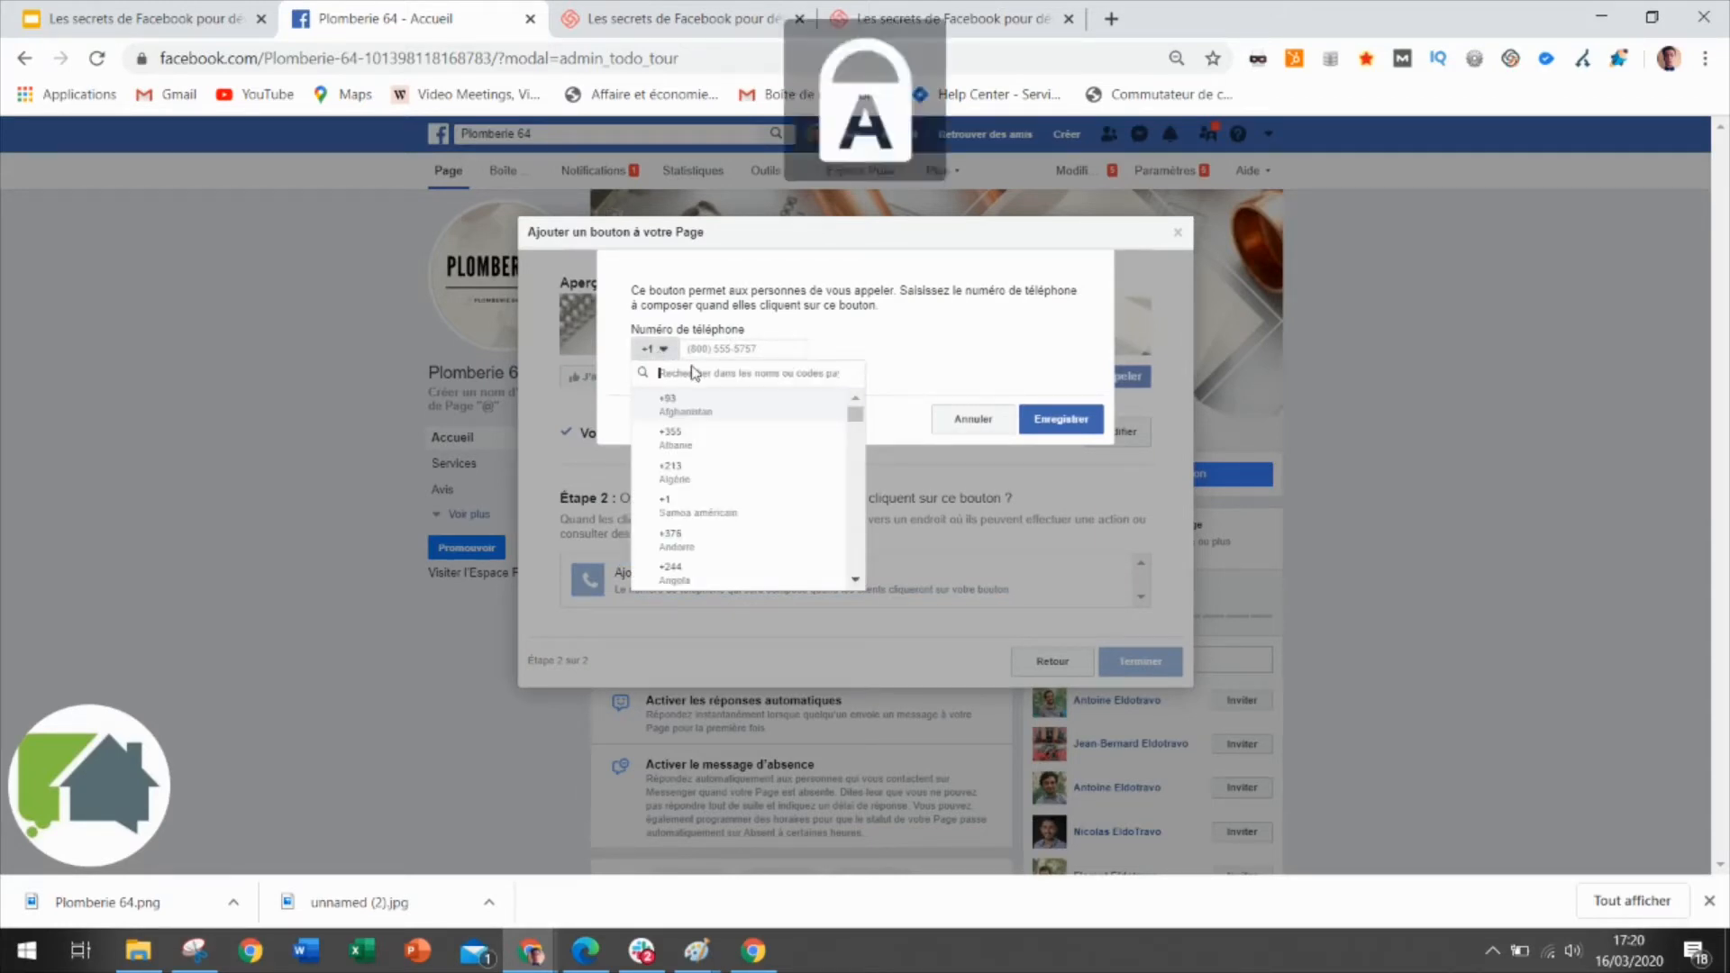
pyautogui.write('33')
pyautogui.press('BackSpace')
pyautogui.press('BackSpace')
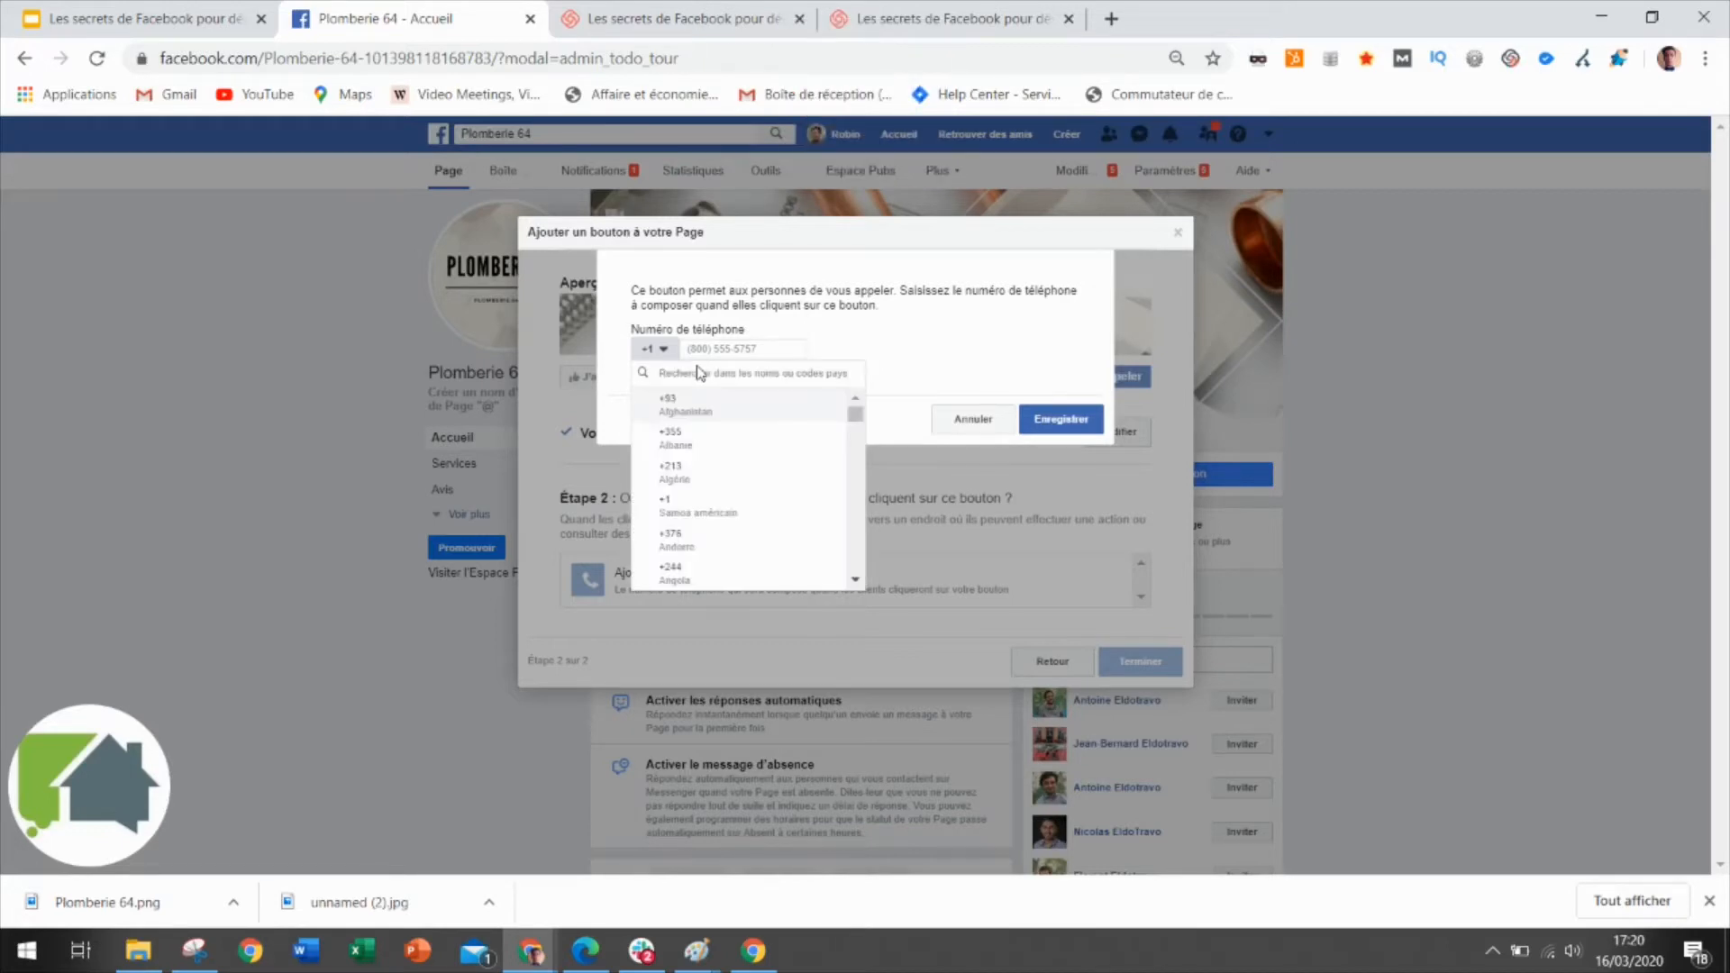
pyautogui.write('+33')
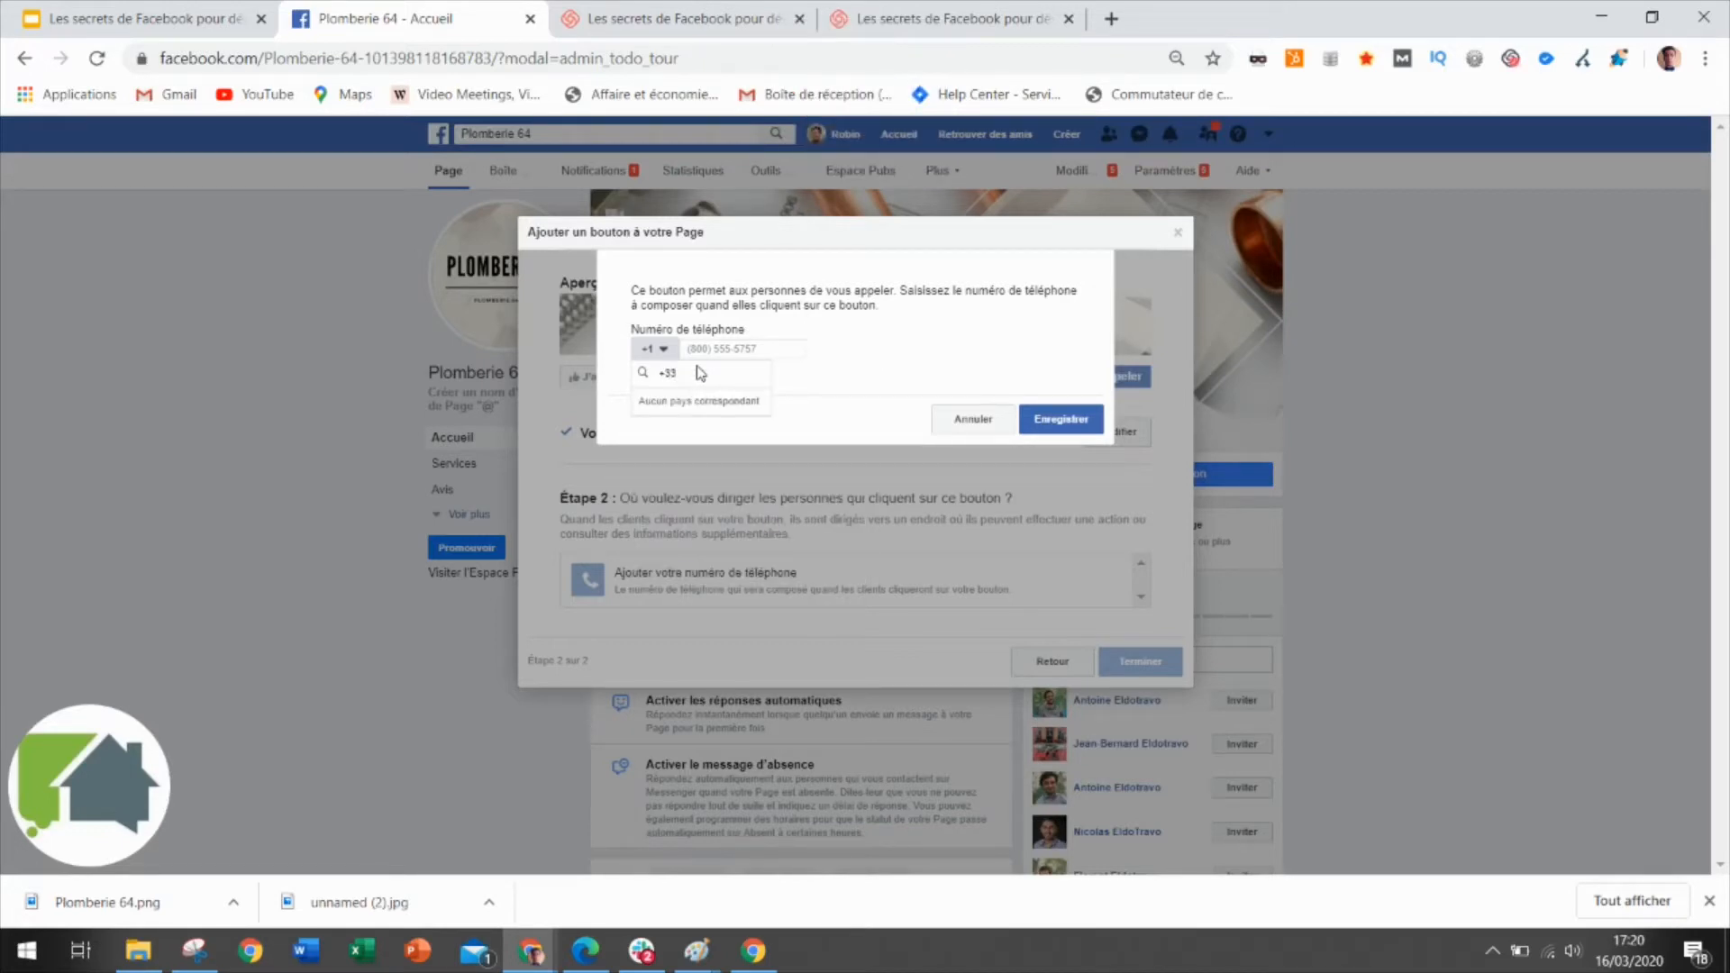
pyautogui.press('BackSpace')
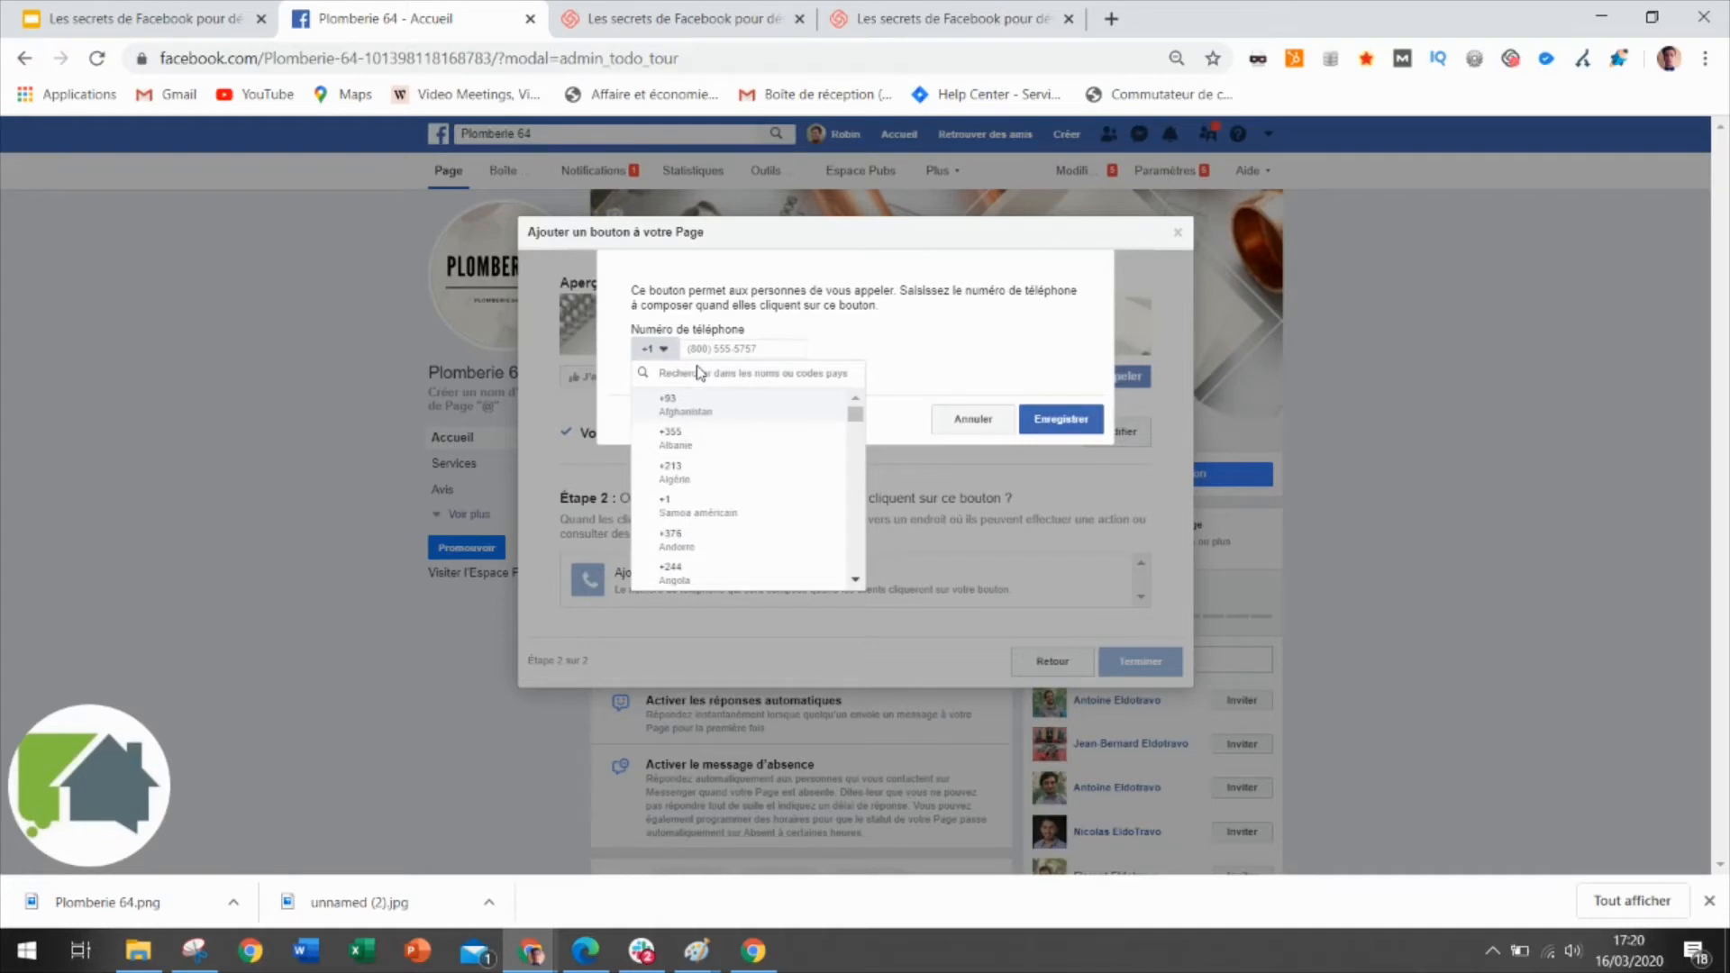
pyautogui.write('FR')
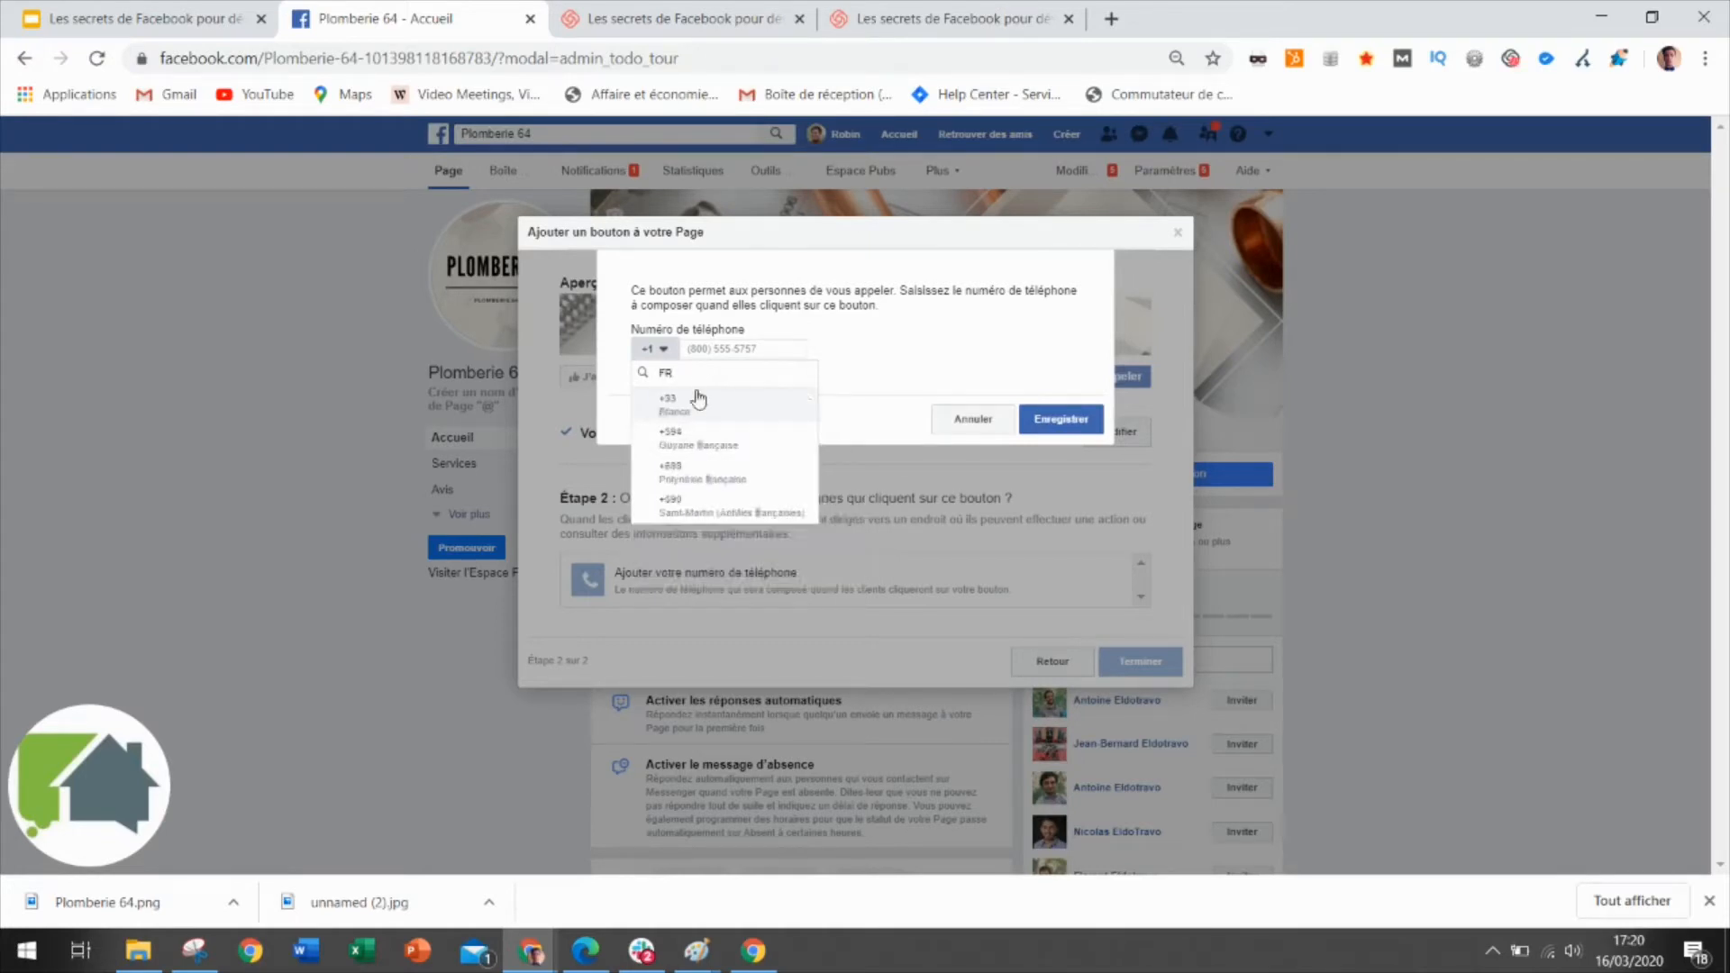
pyautogui.click(704, 420)
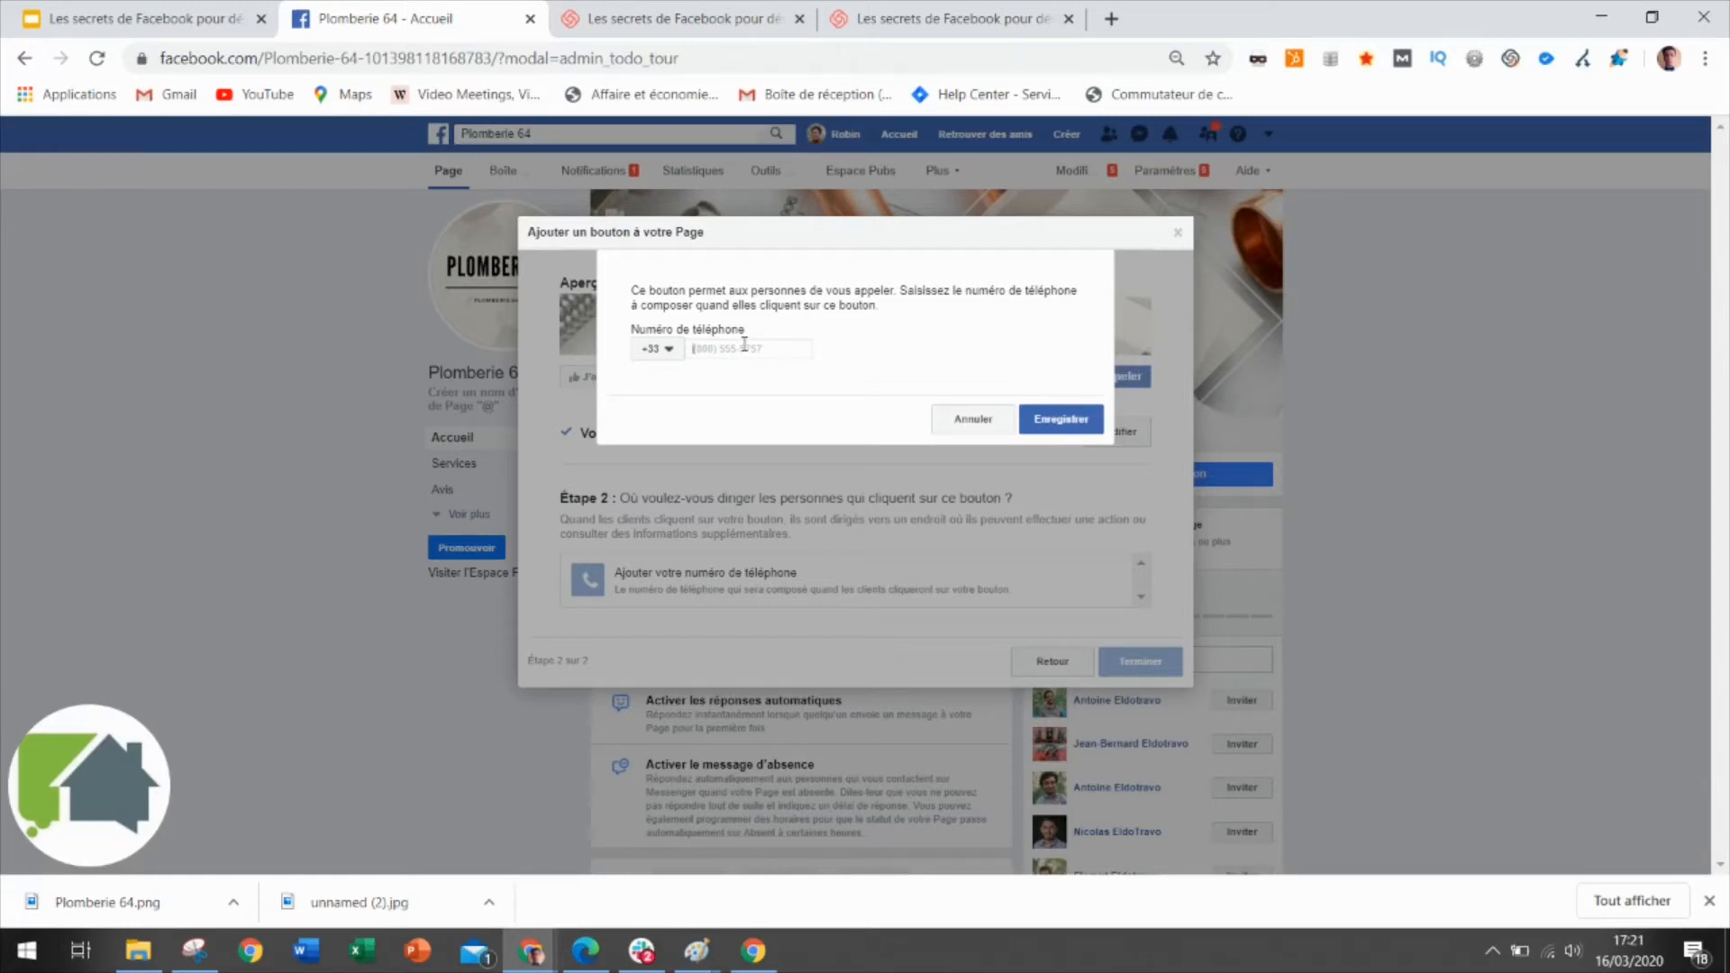
# Enter the business phone number without the leading zero and save it.
pyautogui.write('0')
pyautogui.press('BackSpace')
pyautogui.click(1072, 429)
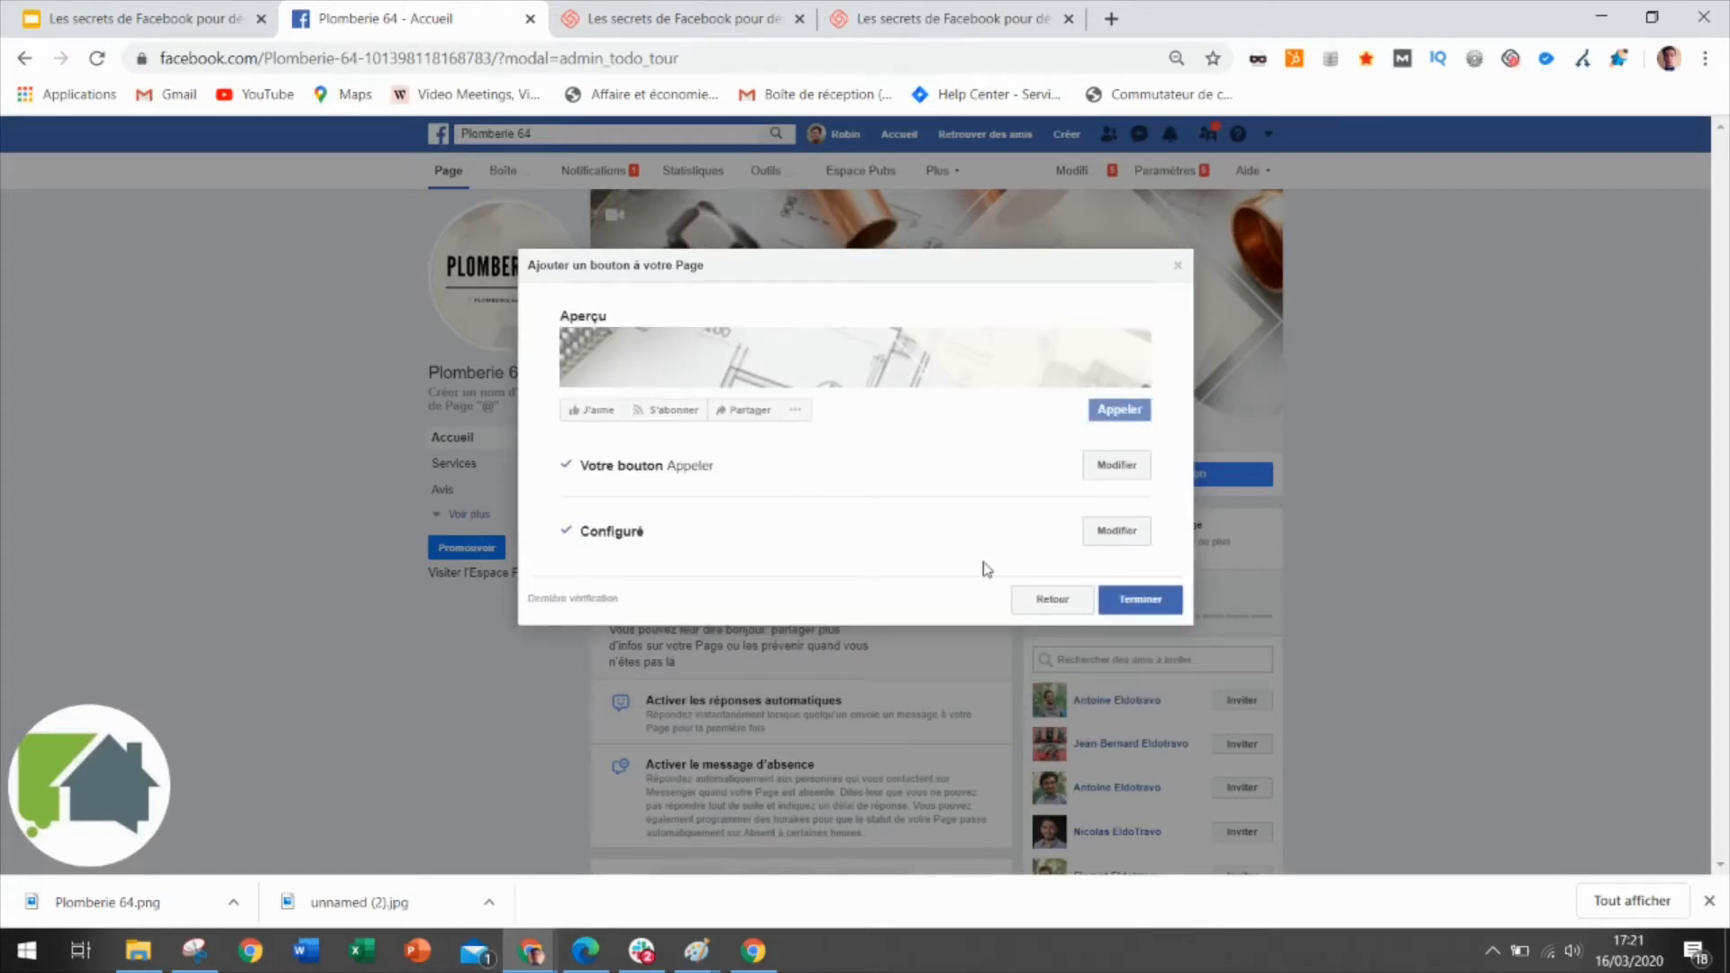
# Click Terminer, then check the new Appeler button's options menu under the cover.
pyautogui.click(1140, 602)
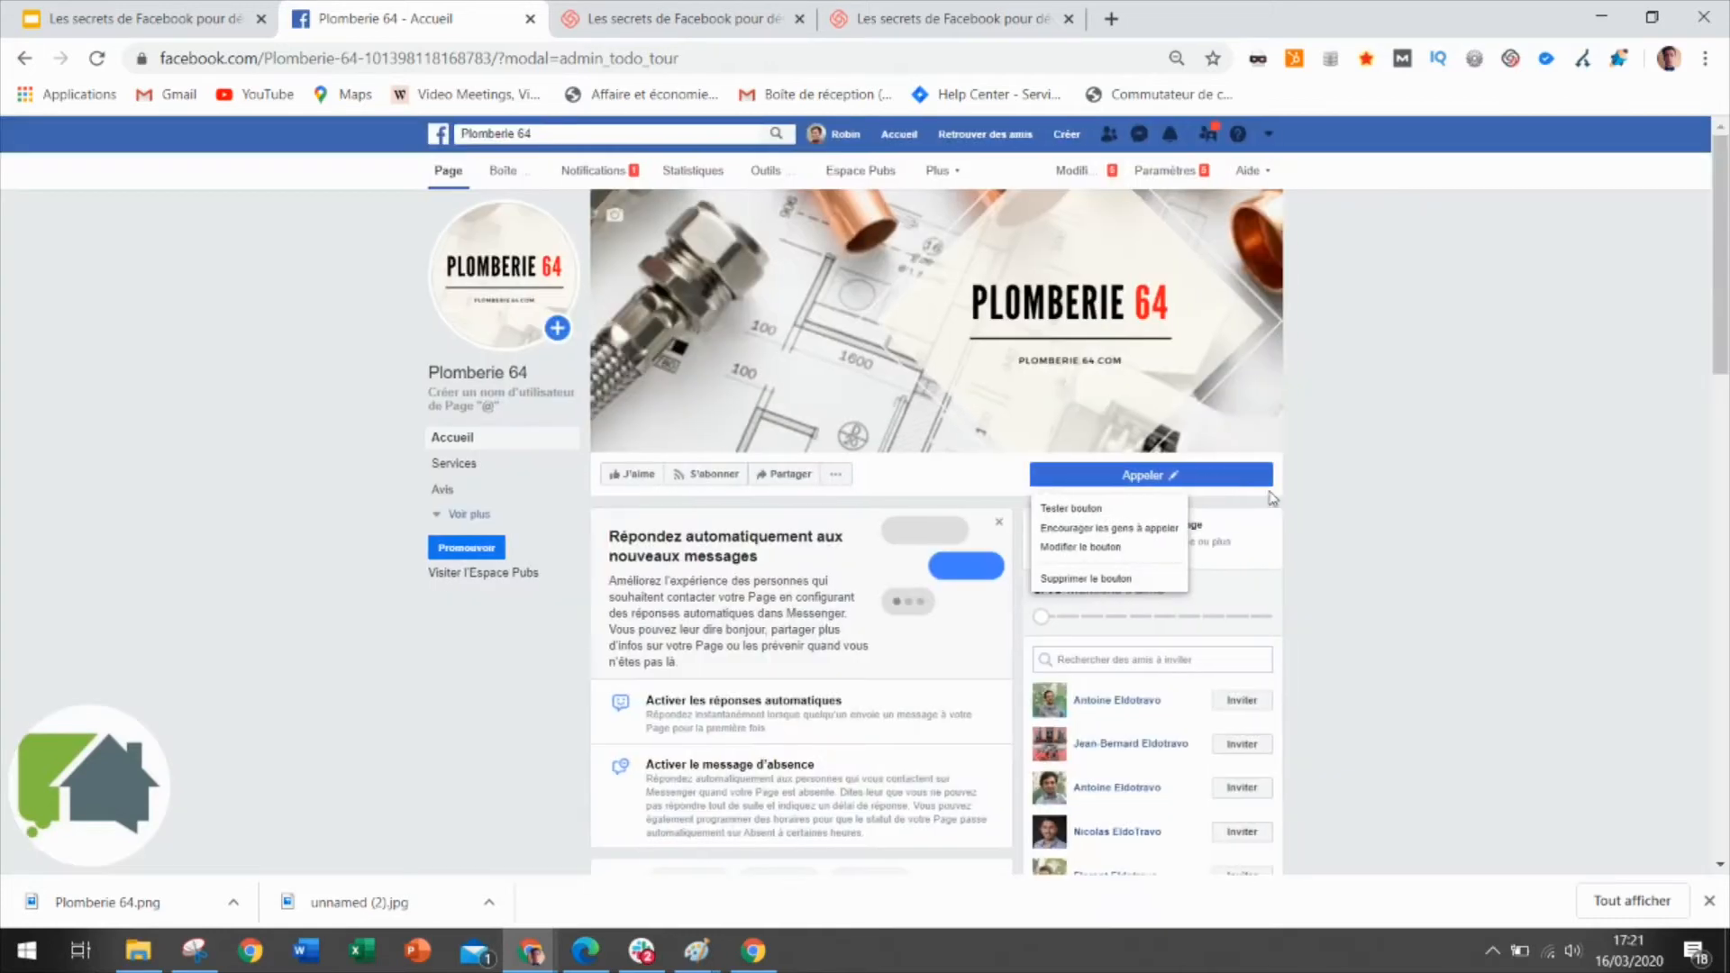
pyautogui.click(1200, 482)
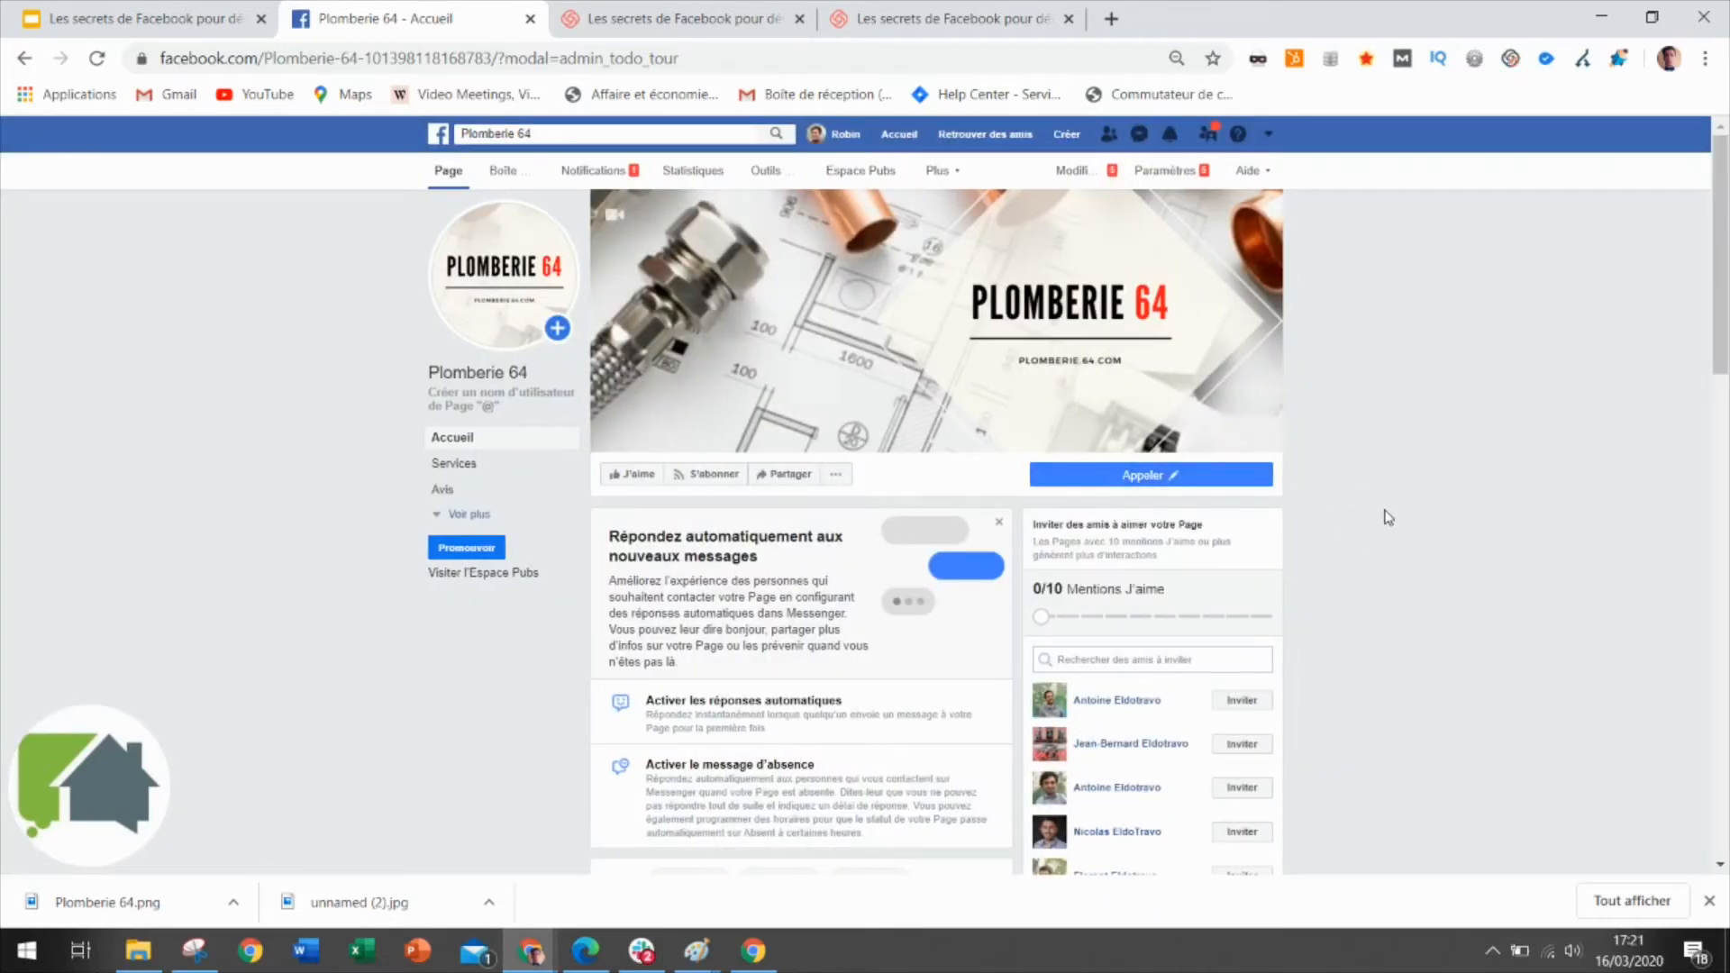
pyautogui.scroll(-2, 1389, 517)
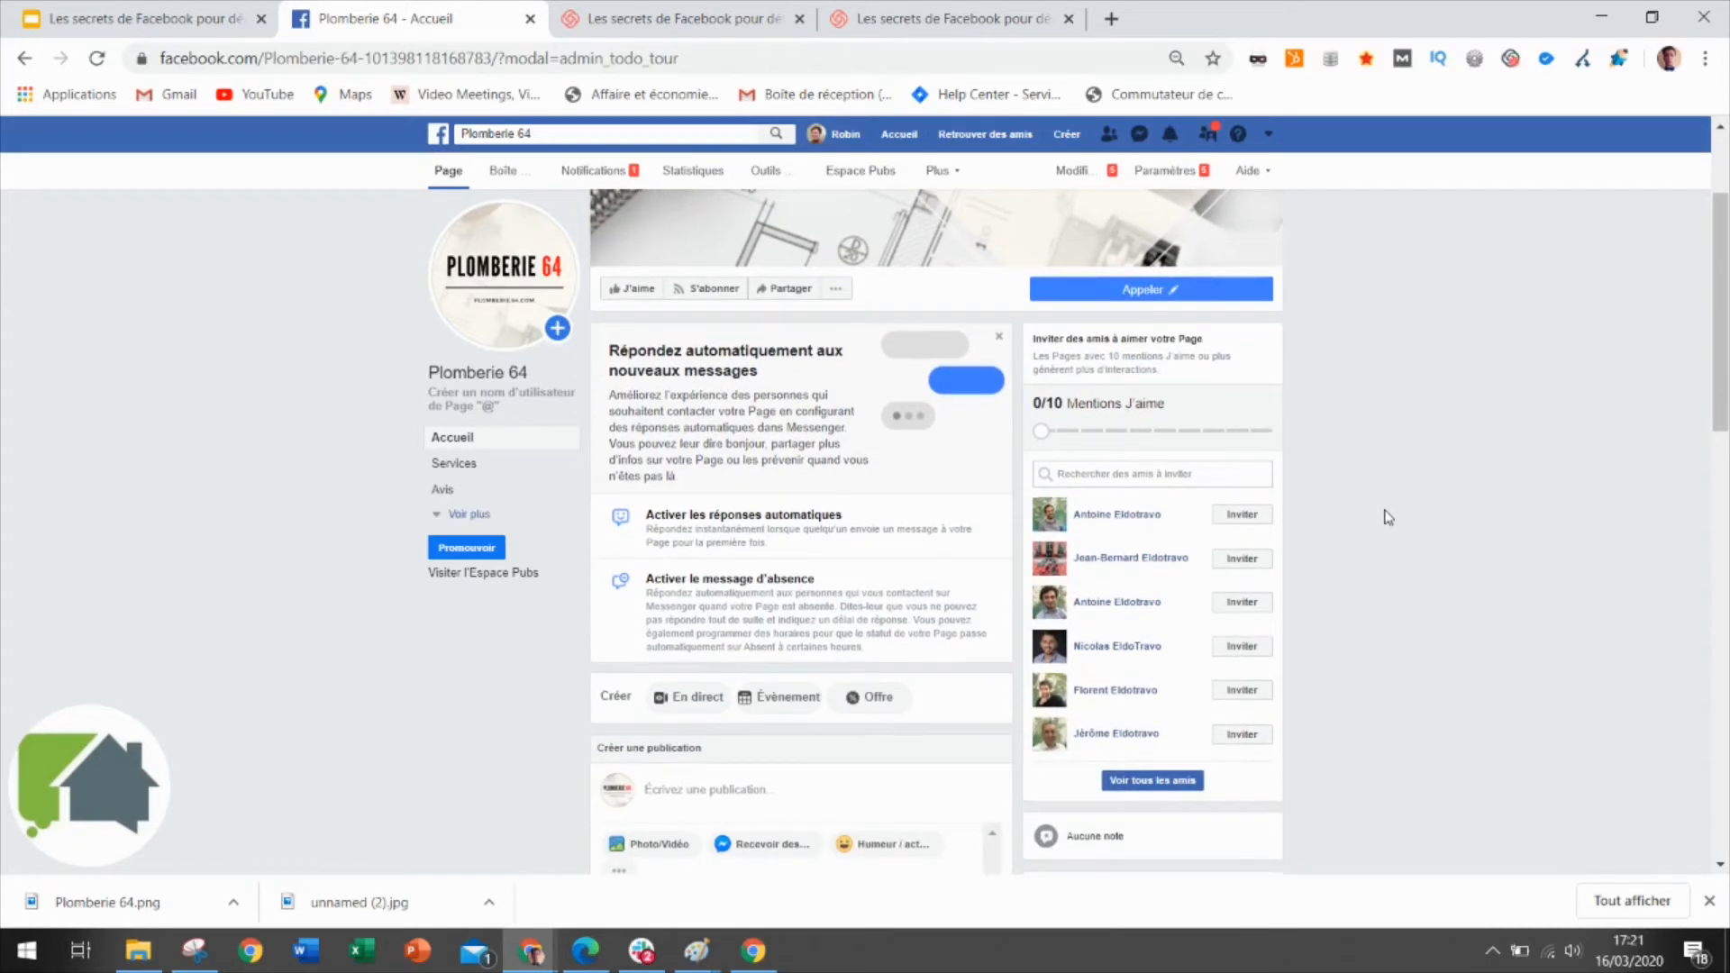
pyautogui.scroll(2, 1389, 517)
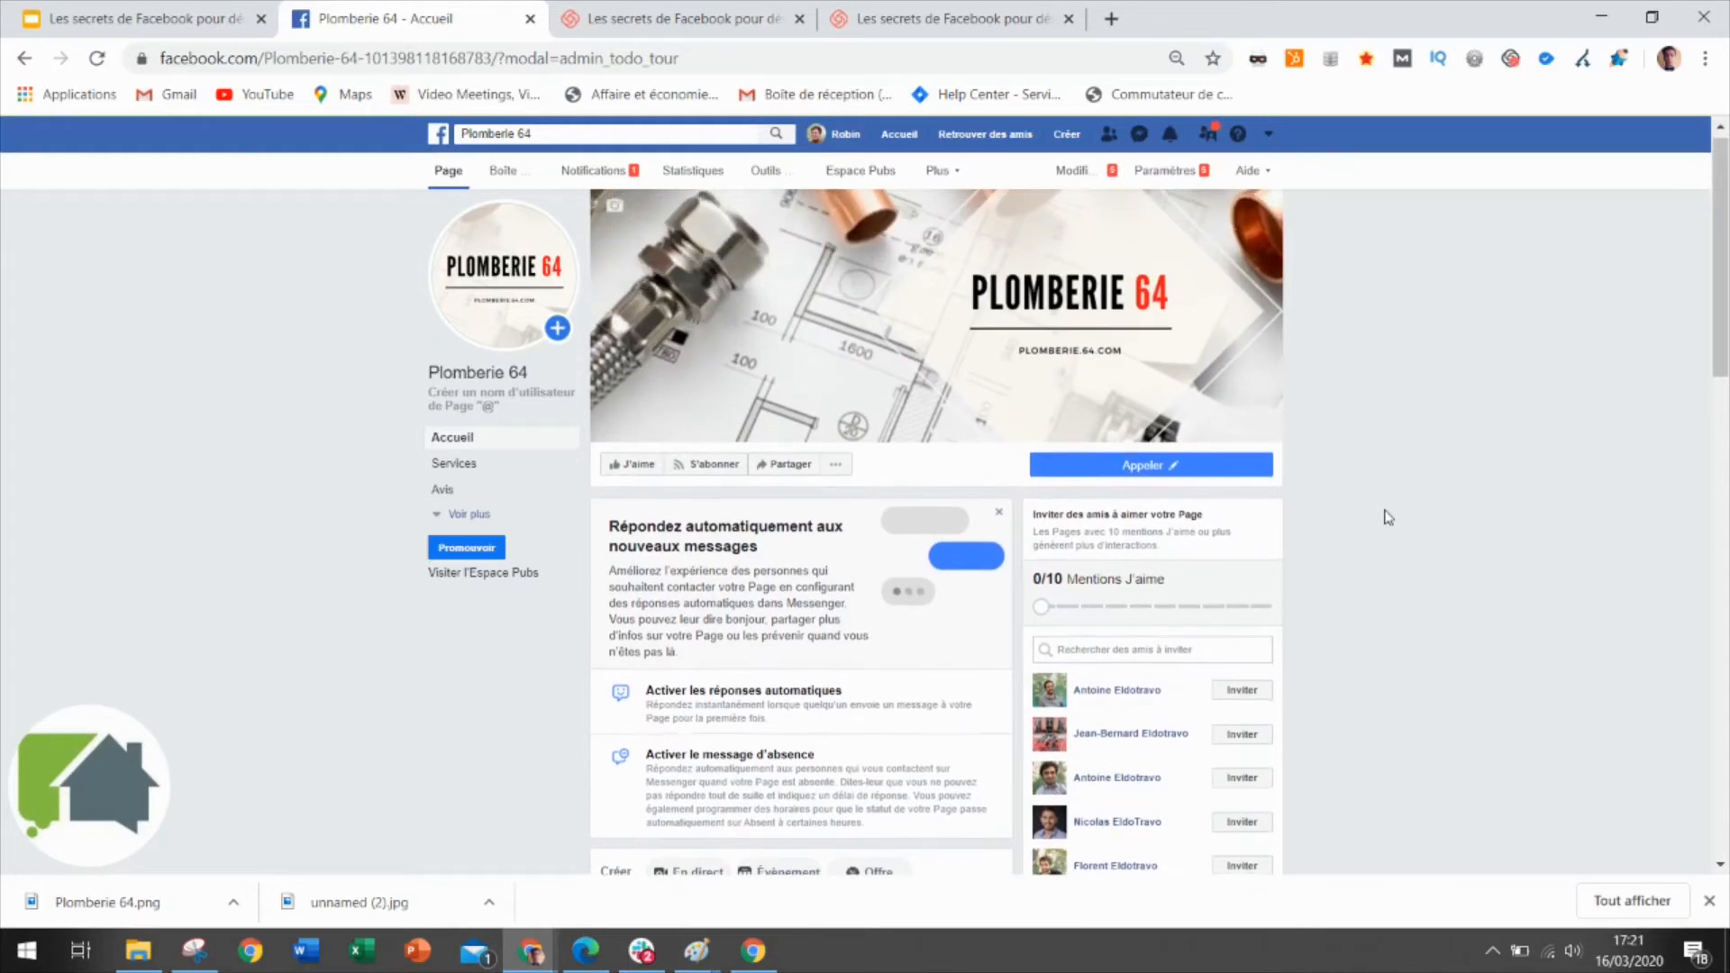
# Open Paramètres and go to the Rôles de la Page section.
pyautogui.click(1168, 174)
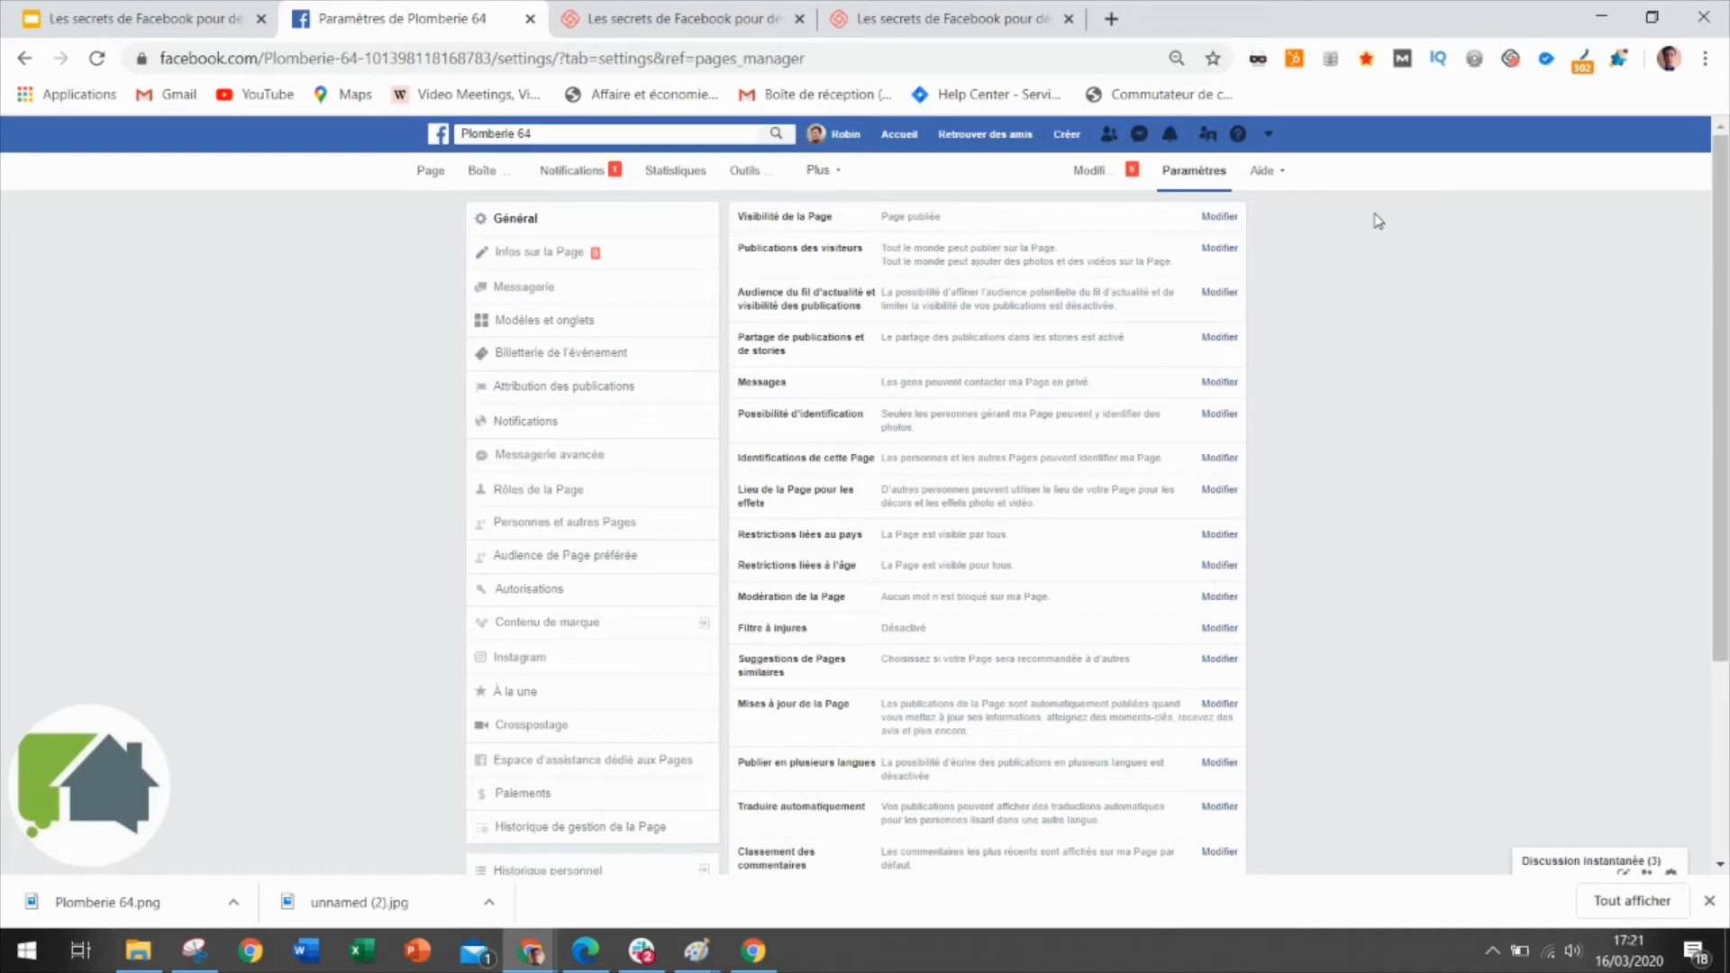
pyautogui.click(581, 498)
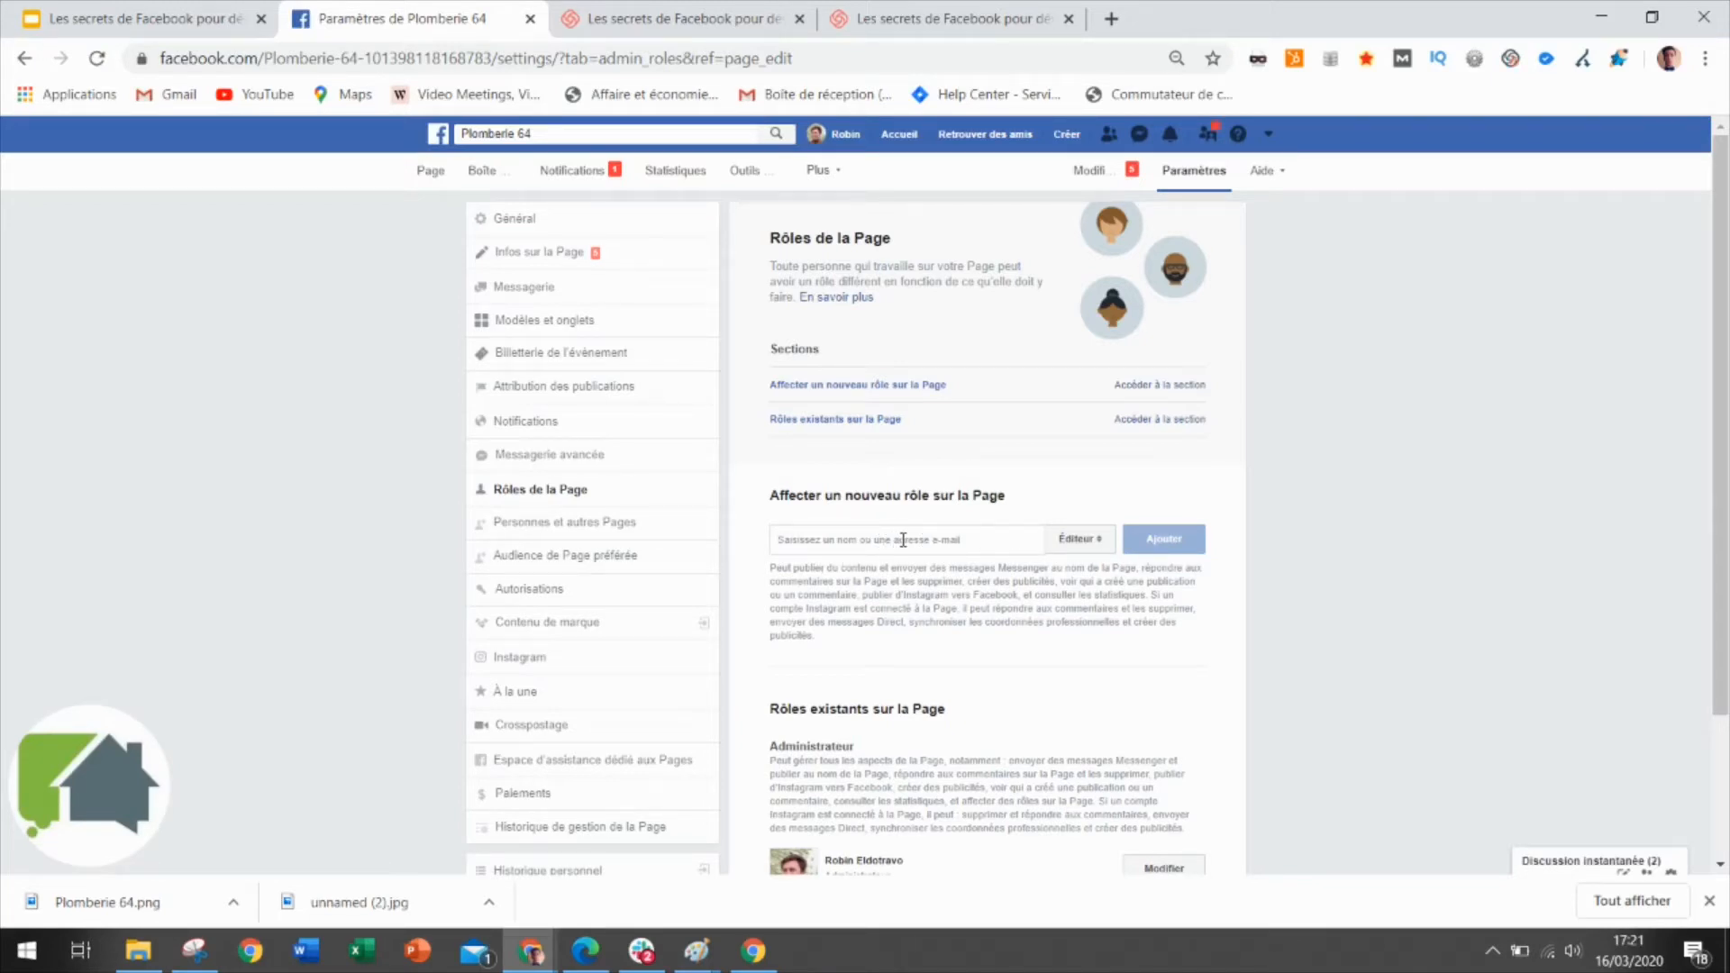
pyautogui.click(925, 540)
pyautogui.click(1084, 543)
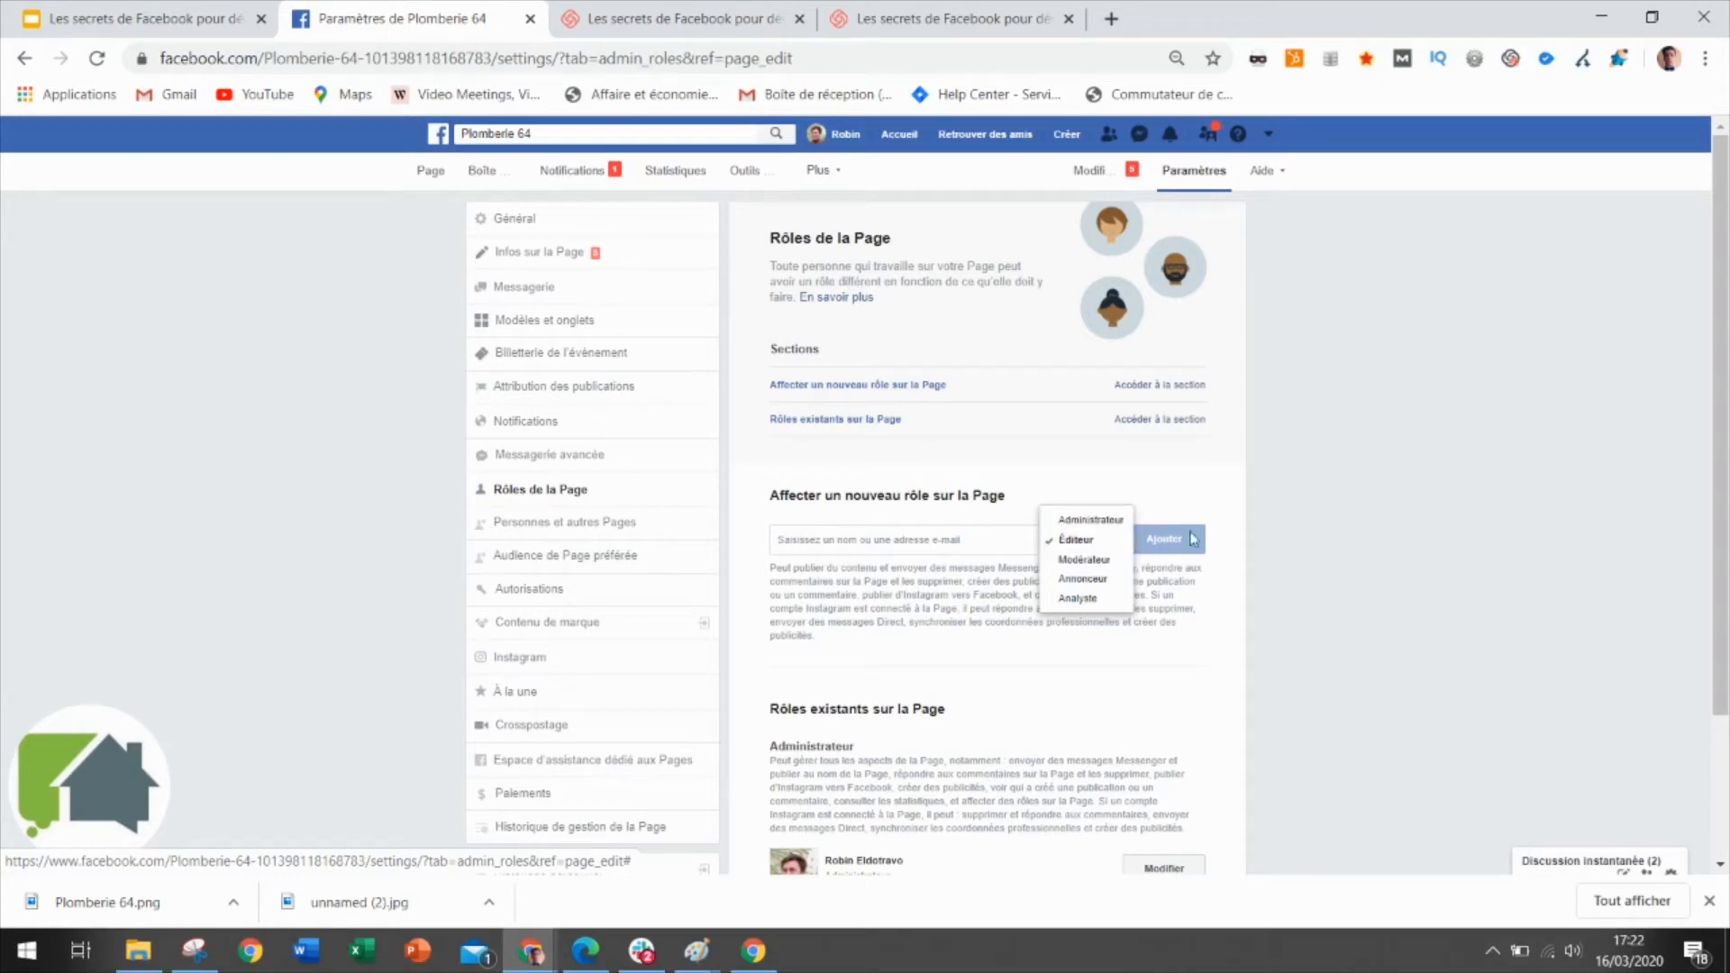
pyautogui.click(1236, 521)
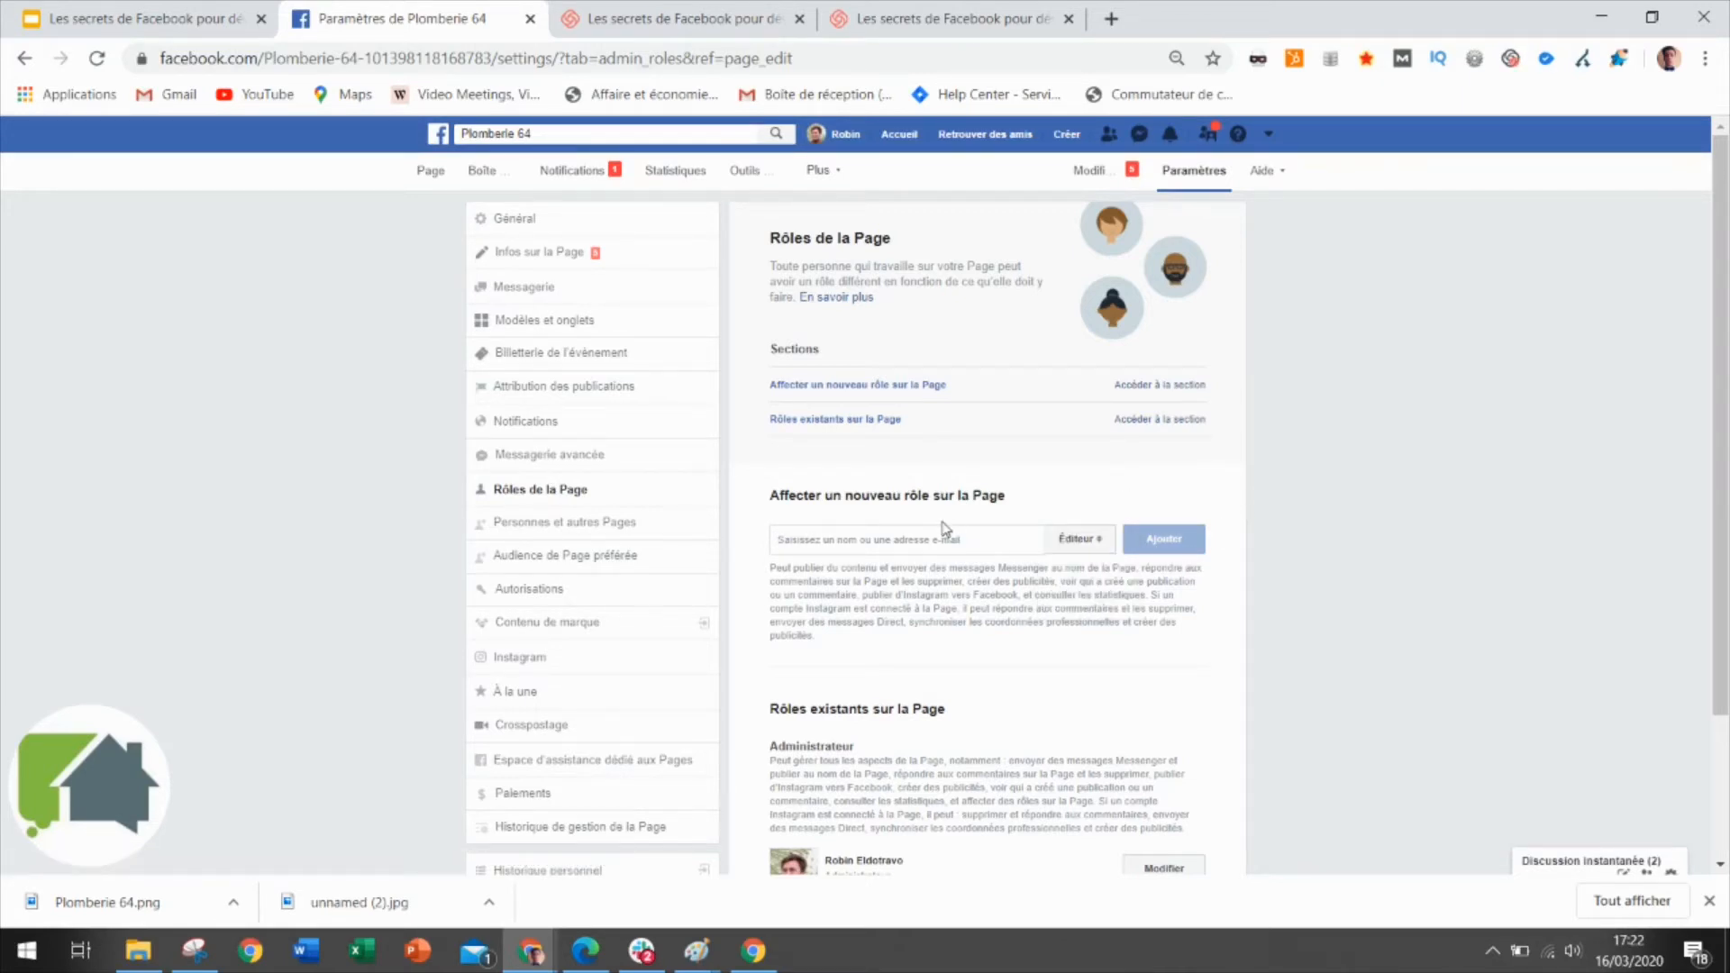
pyautogui.scroll(-2, 944, 532)
pyautogui.scroll(2, 944, 530)
pyautogui.scroll(-1, 639, 584)
pyautogui.scroll(1, 639, 584)
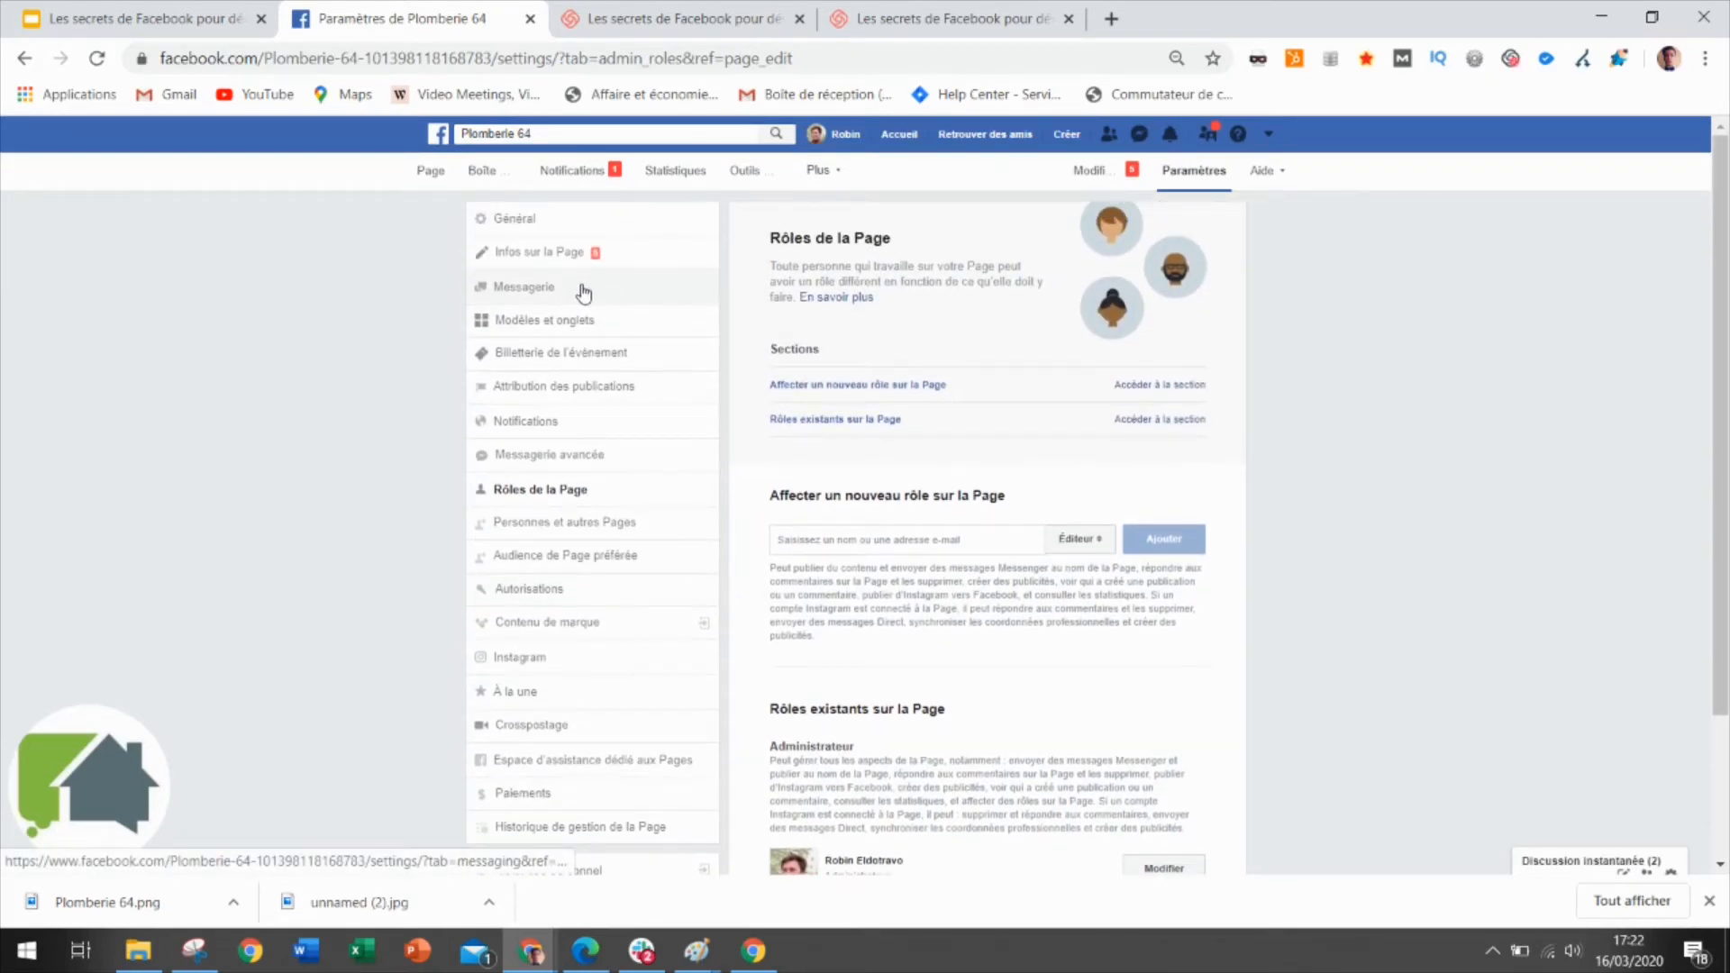
# In Infos sur la Page, trim the address city Pauillac to Pau and pick Pau.
pyautogui.click(581, 269)
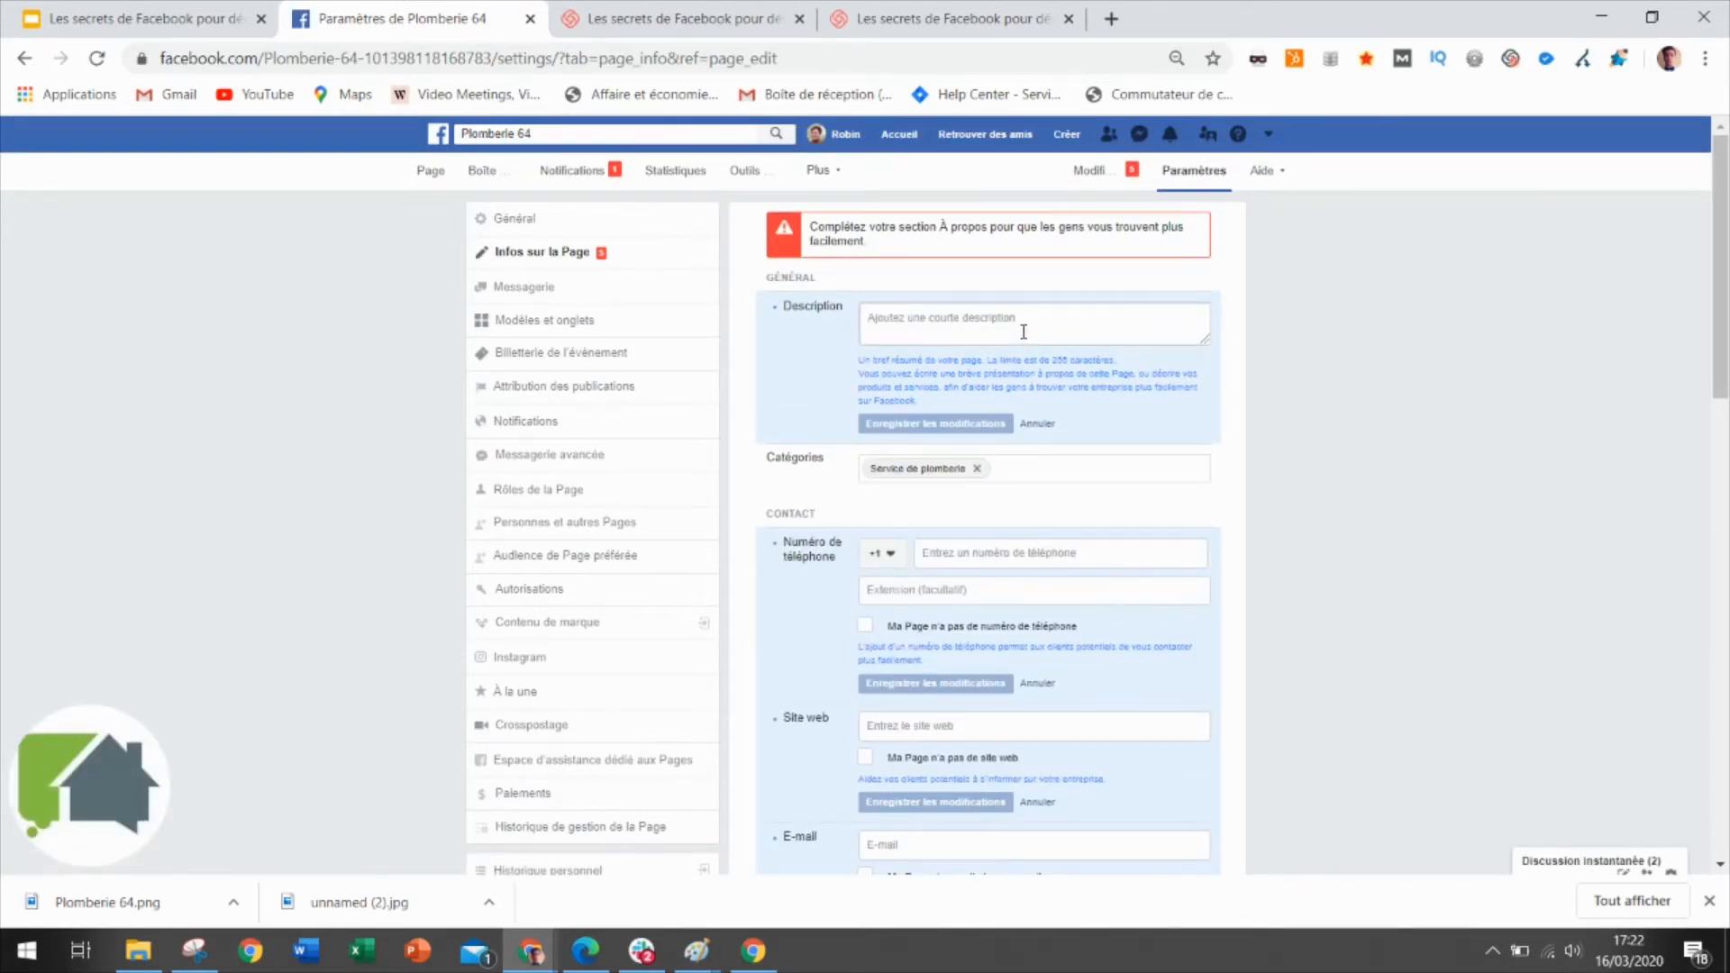
pyautogui.scroll(-2, 1024, 332)
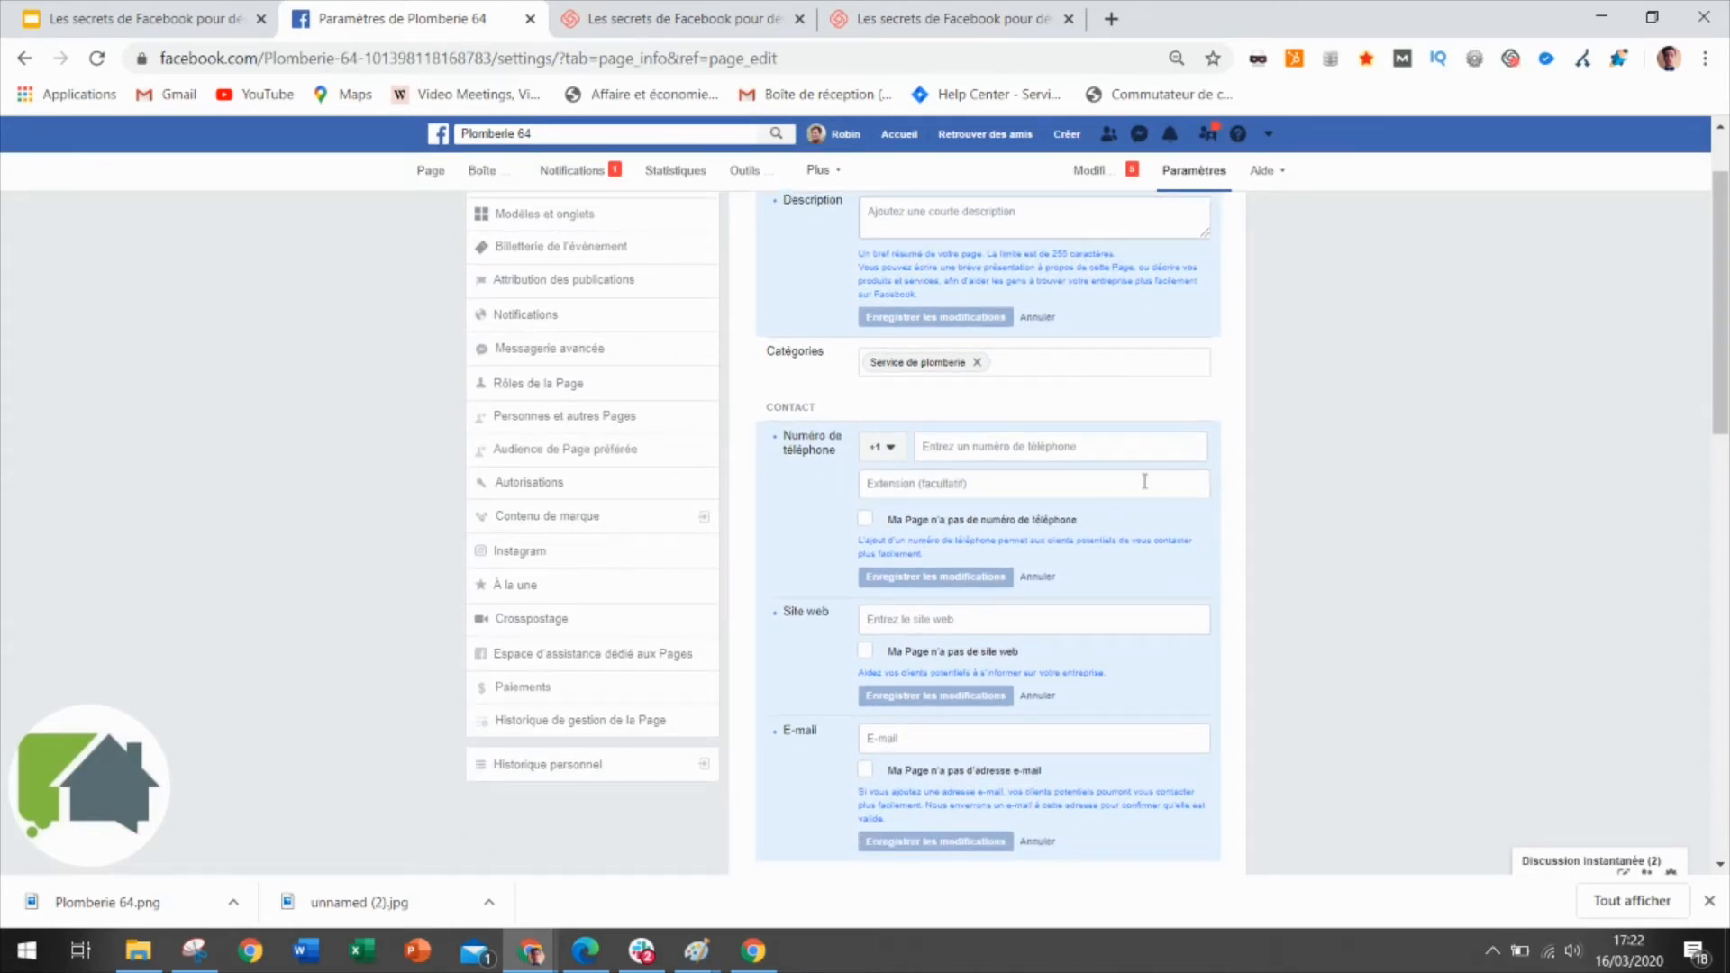
pyautogui.scroll(-2, 1144, 481)
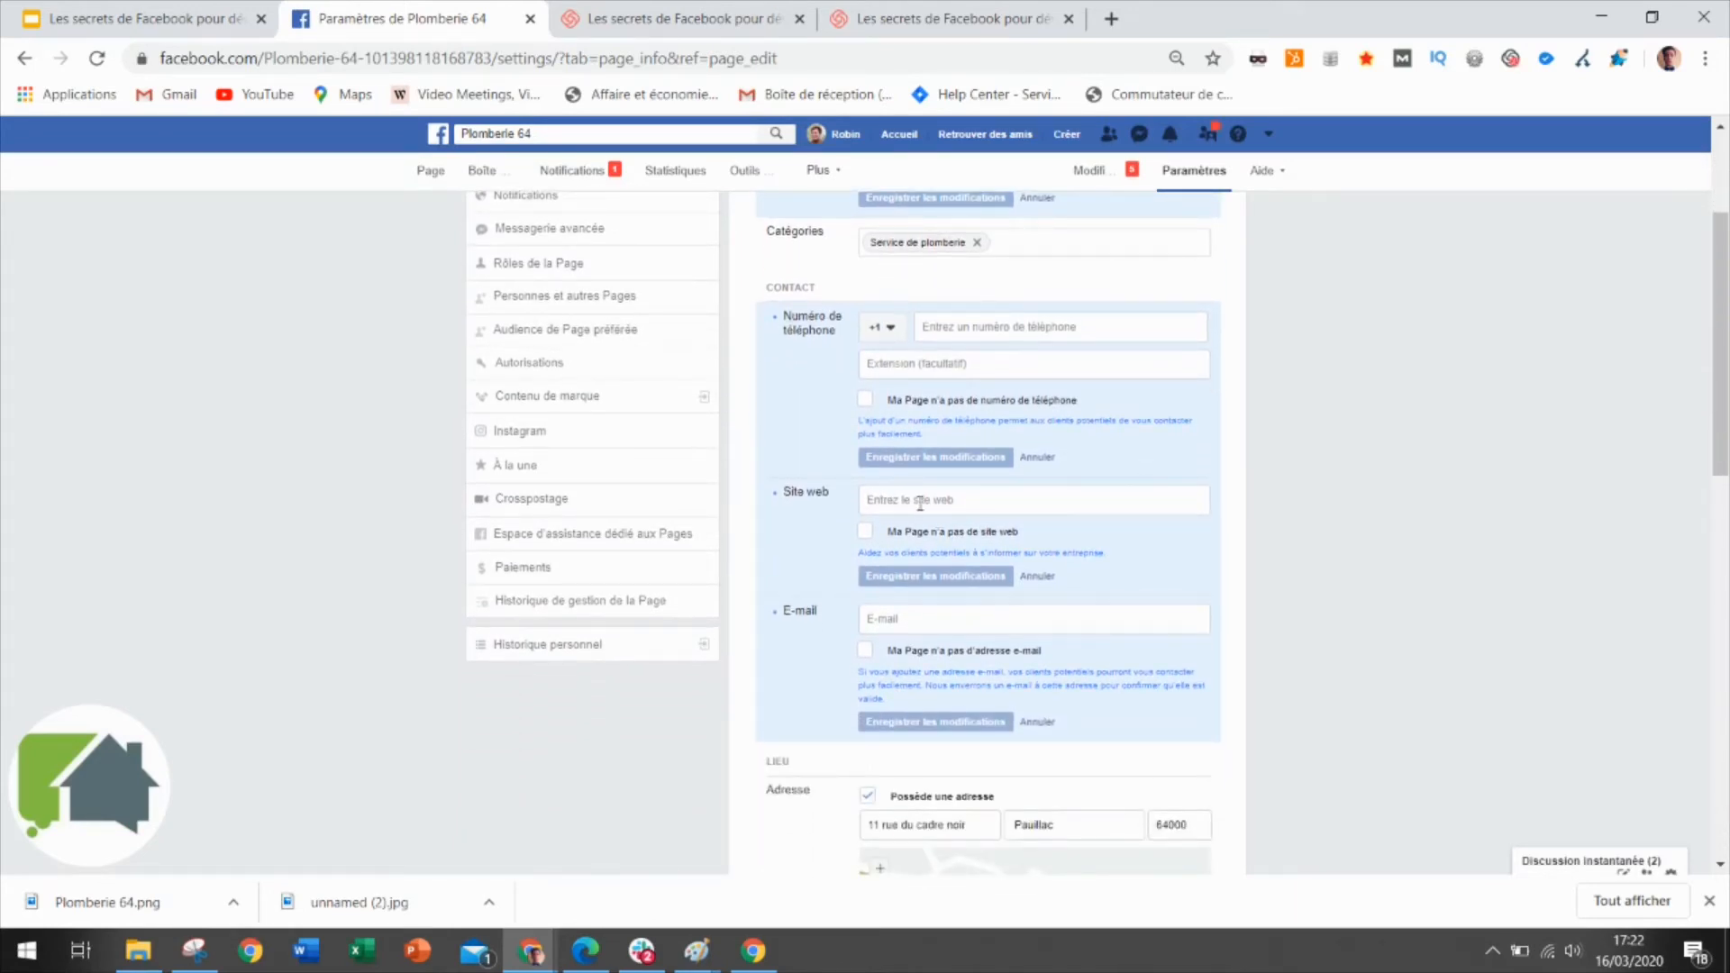
pyautogui.scroll(-3, 920, 502)
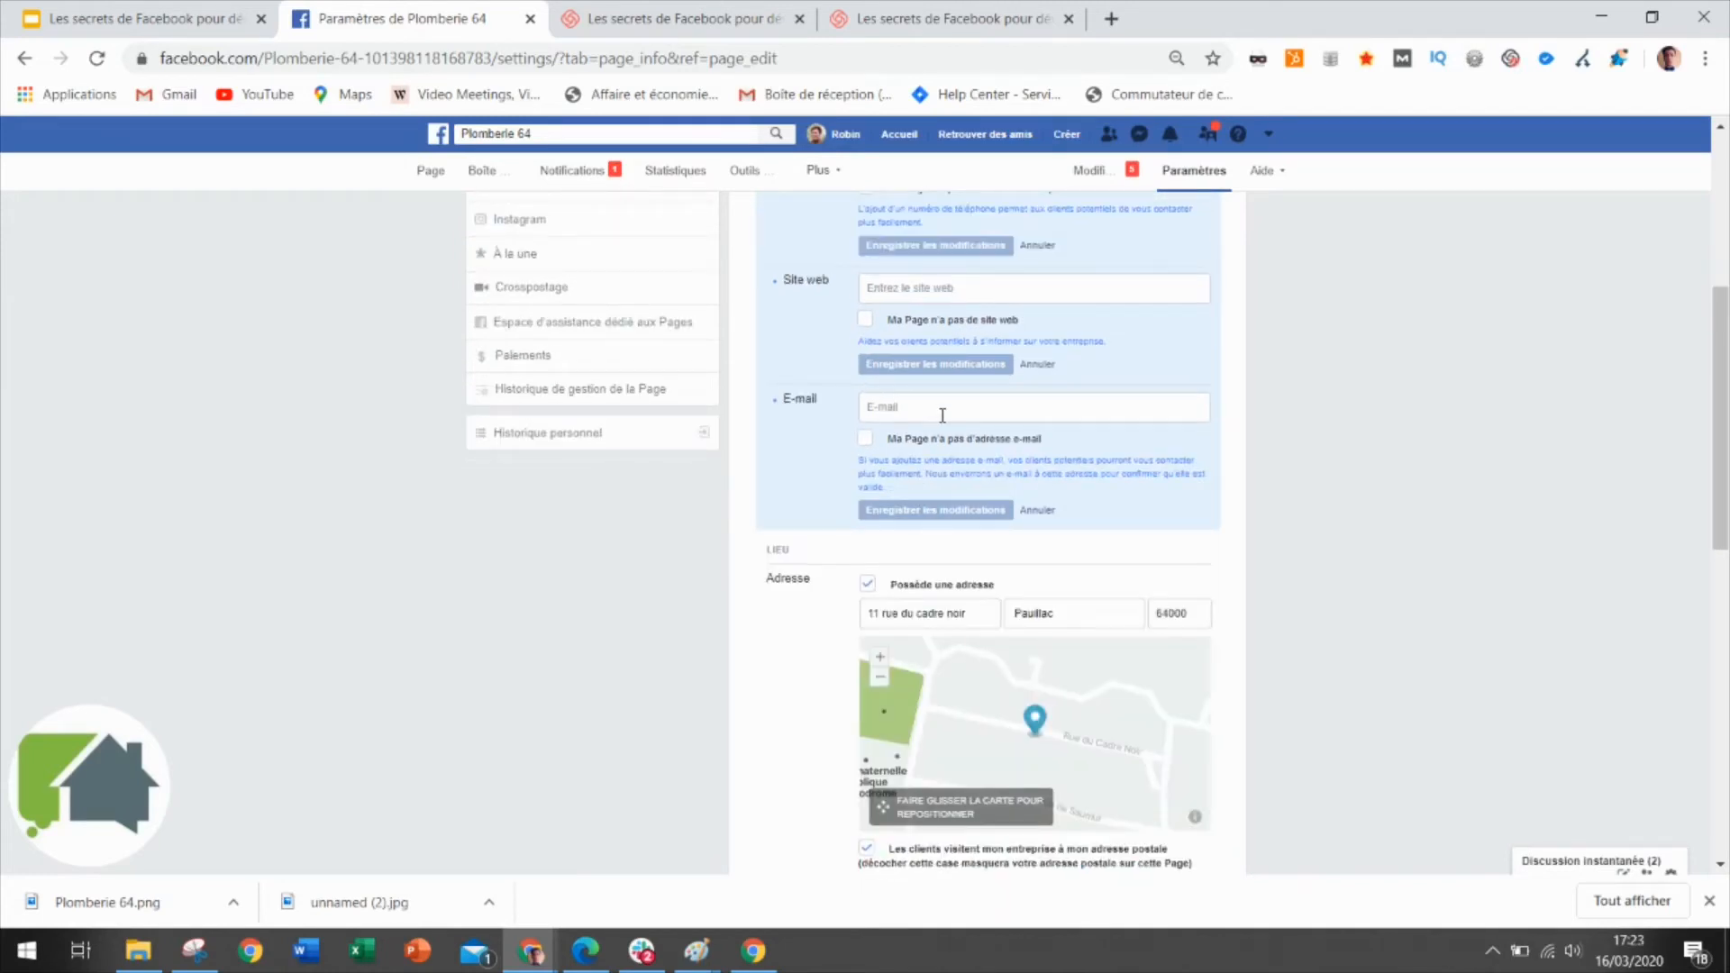
pyautogui.click(1084, 611)
pyautogui.press('BackSpace')
pyautogui.press('BackSpace')
pyautogui.press('BackSpace')
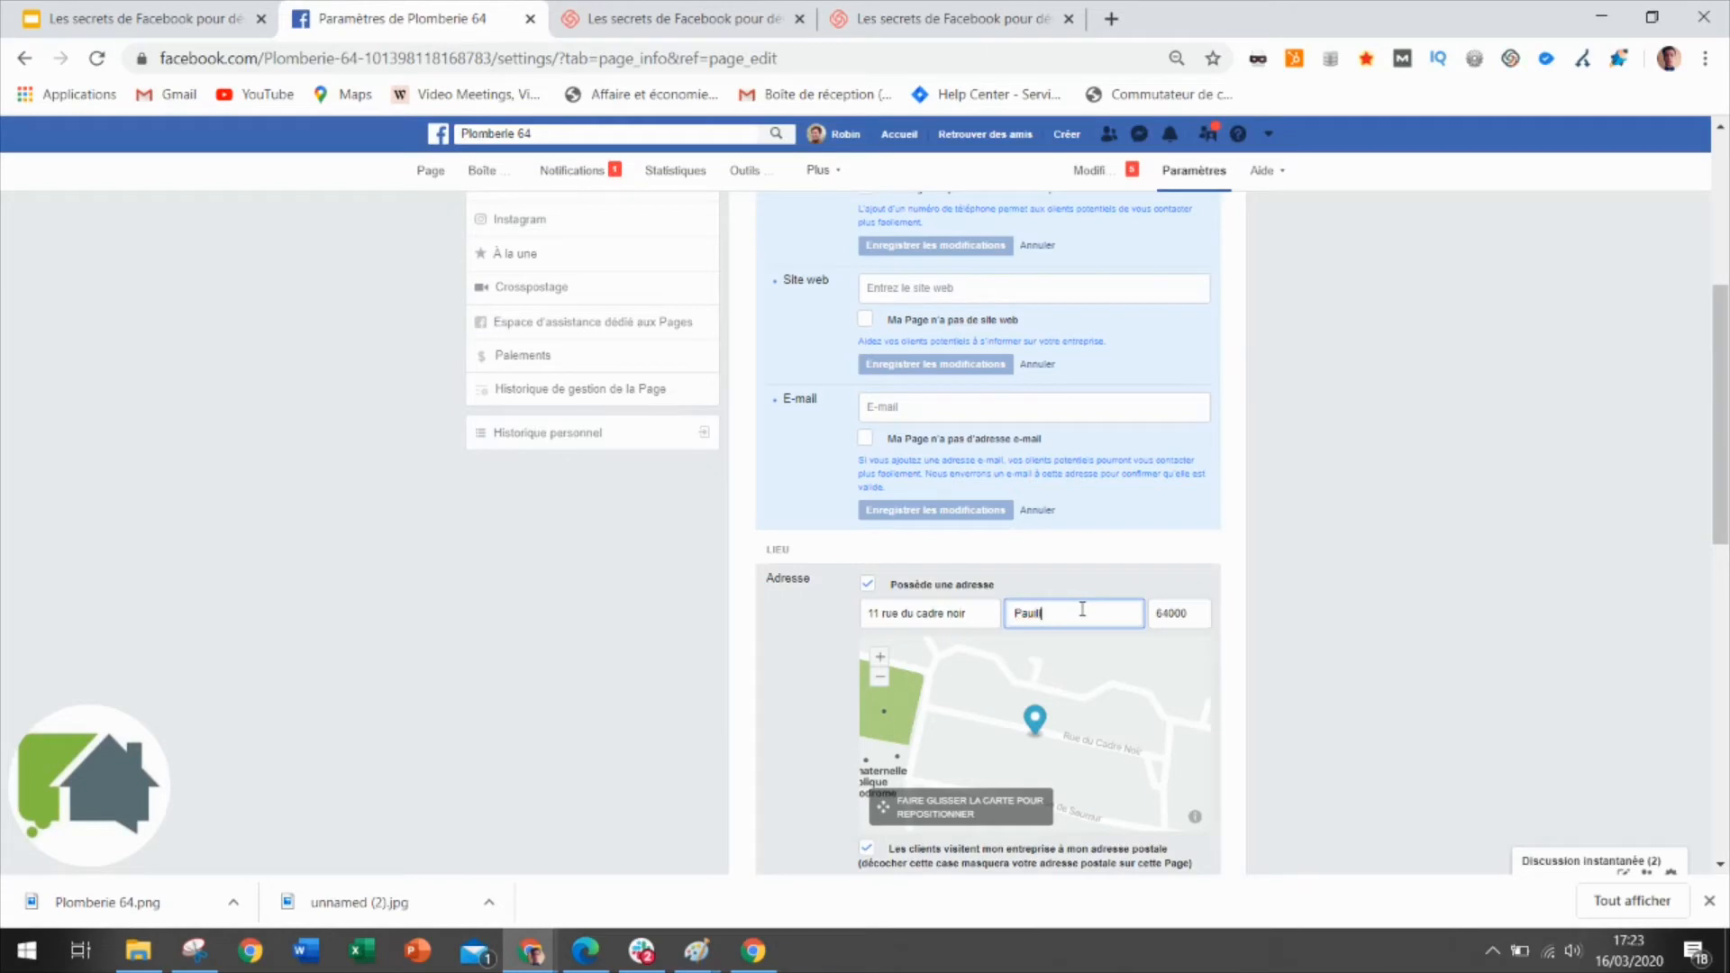
pyautogui.press('BackSpace')
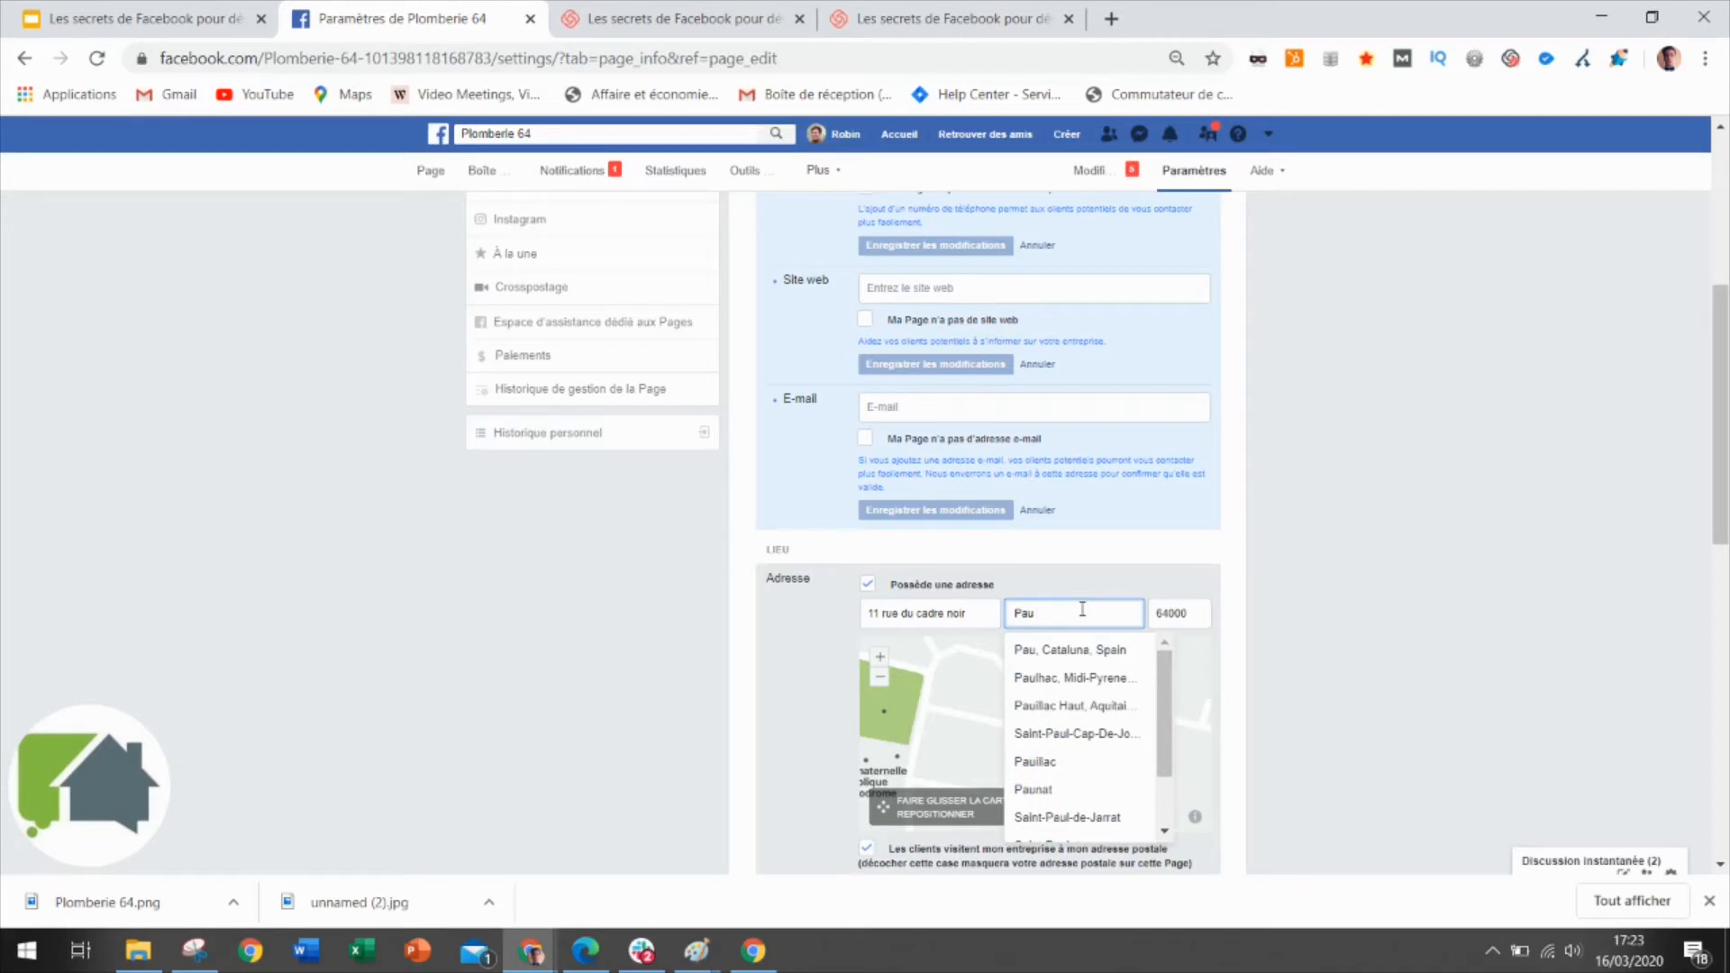
pyautogui.click(1310, 671)
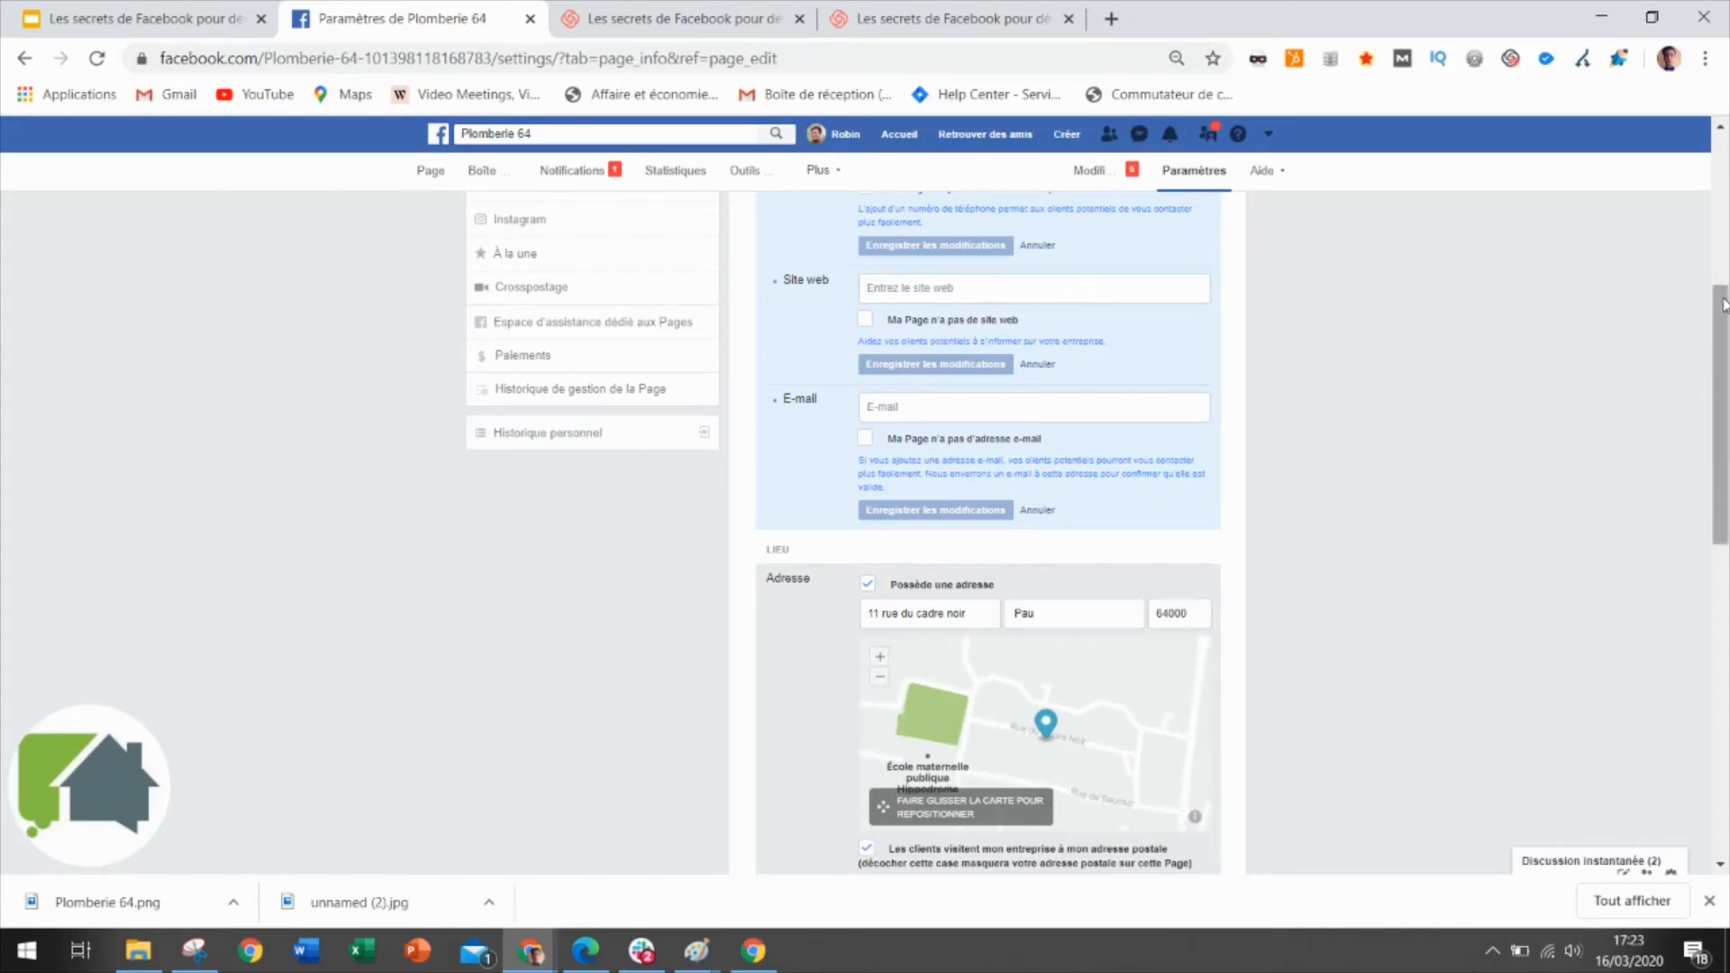
pyautogui.moveTo(1725, 302); pyautogui.dragTo(1724, 489)
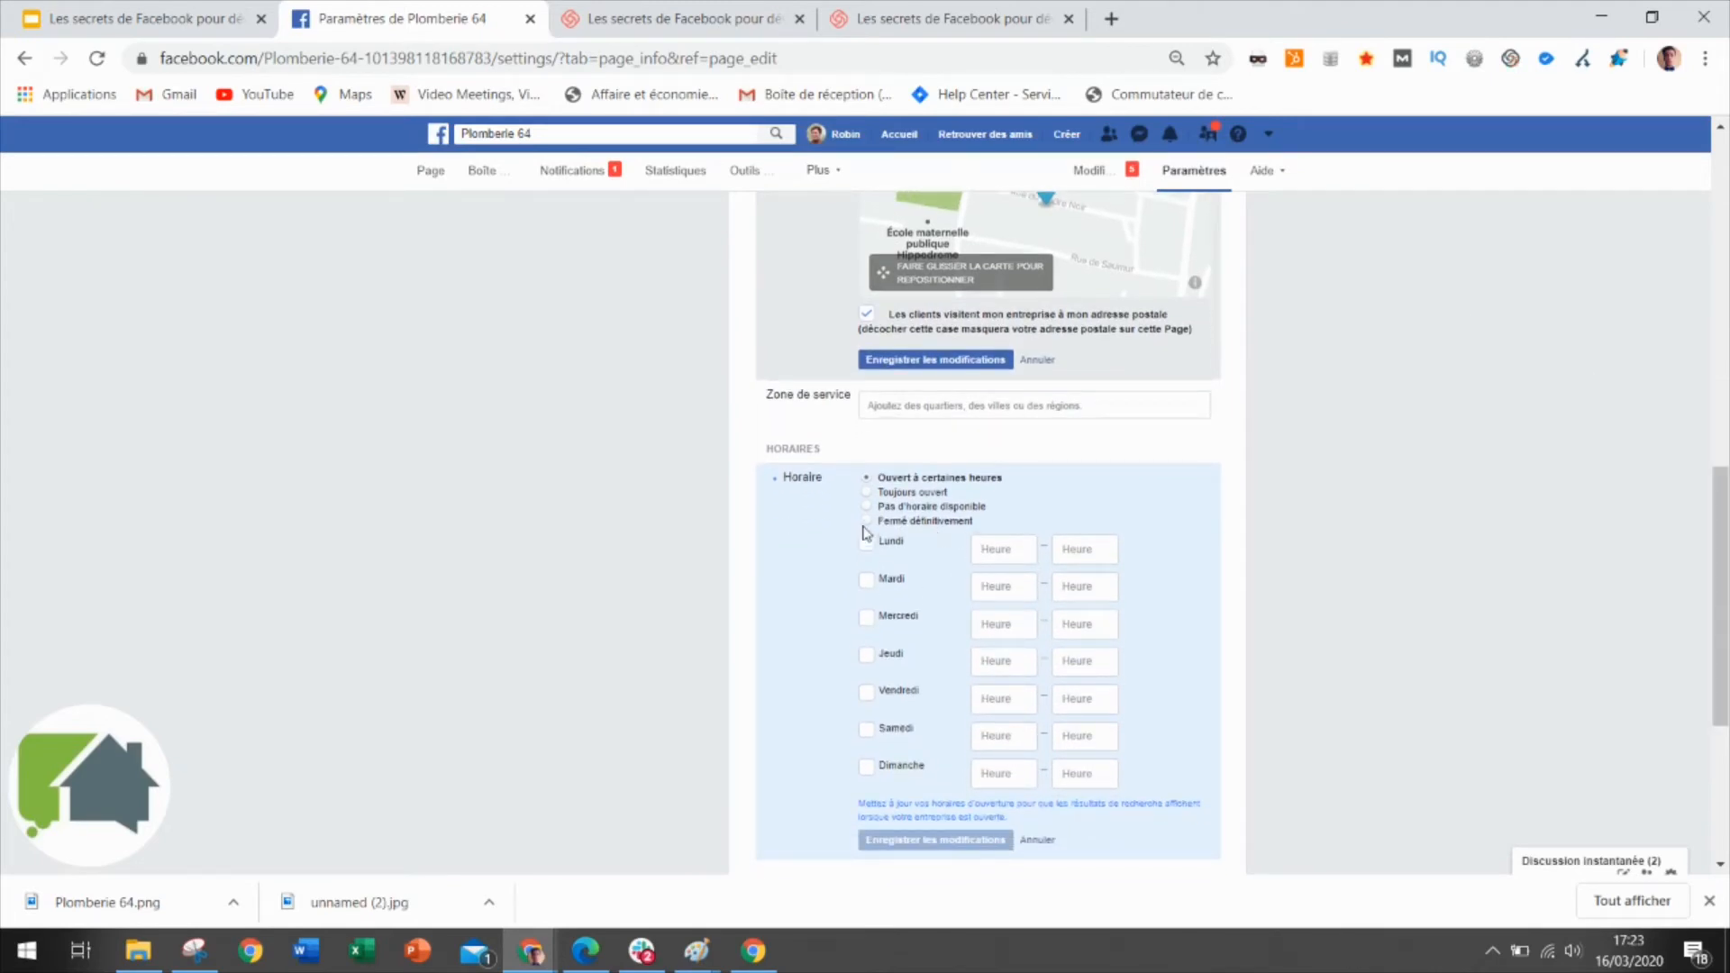
pyautogui.scroll(-4, 1329, 583)
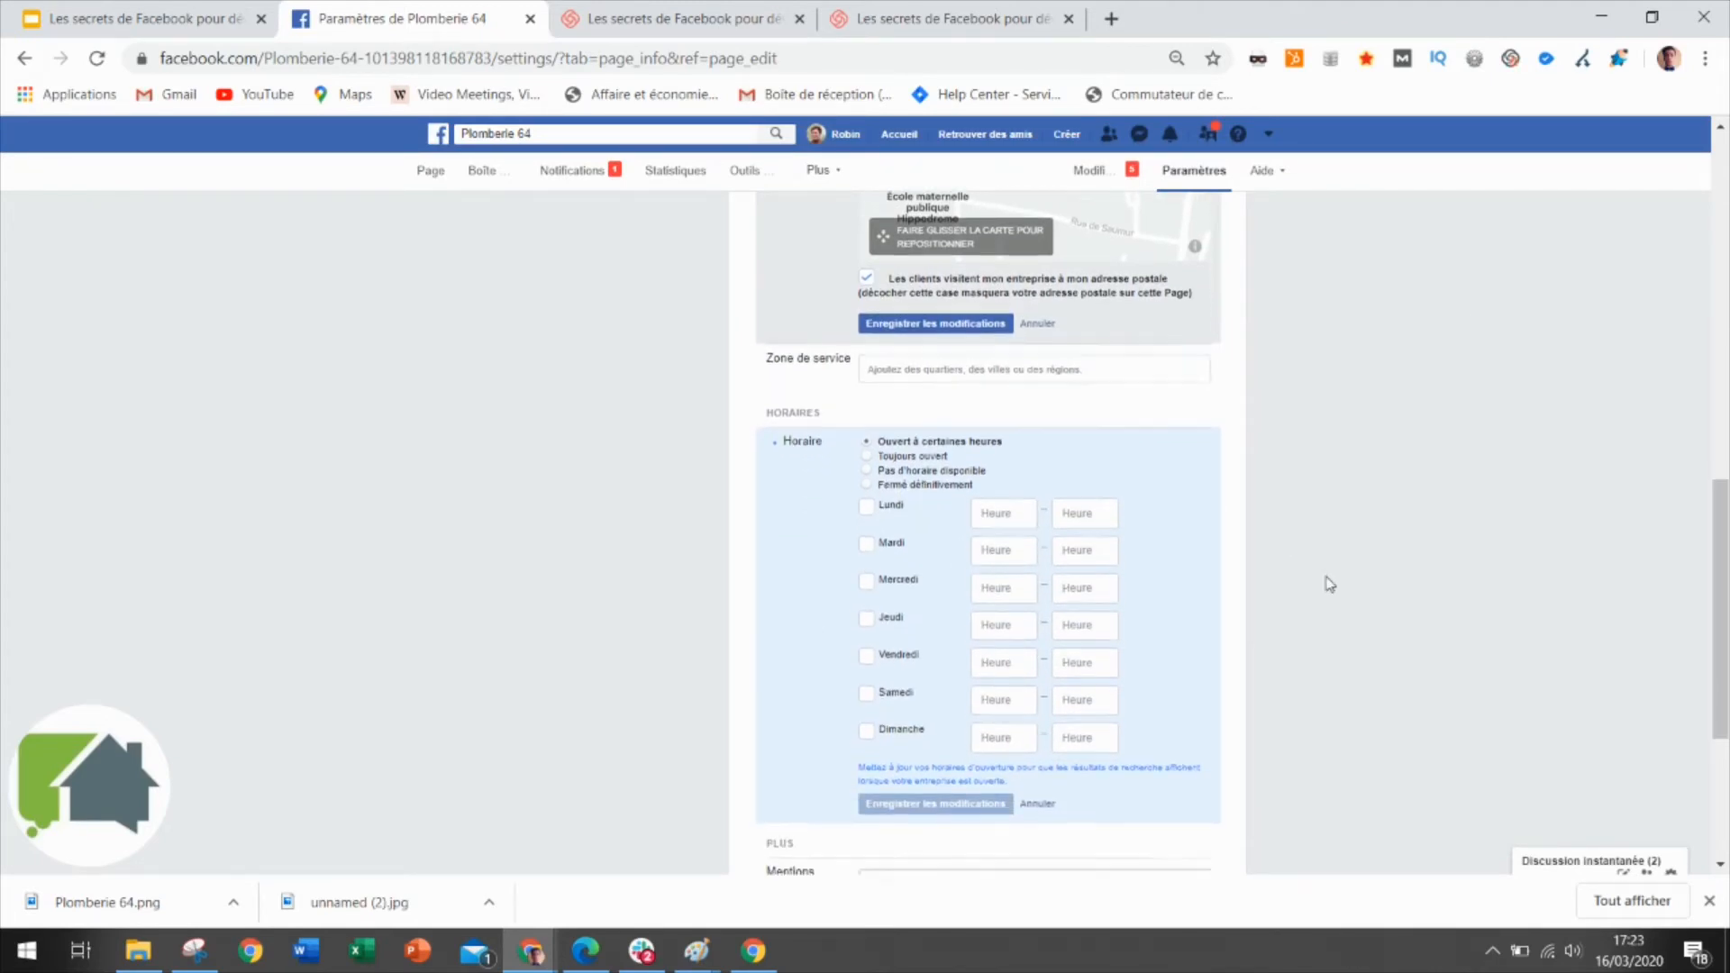
pyautogui.scroll(-1, 1328, 583)
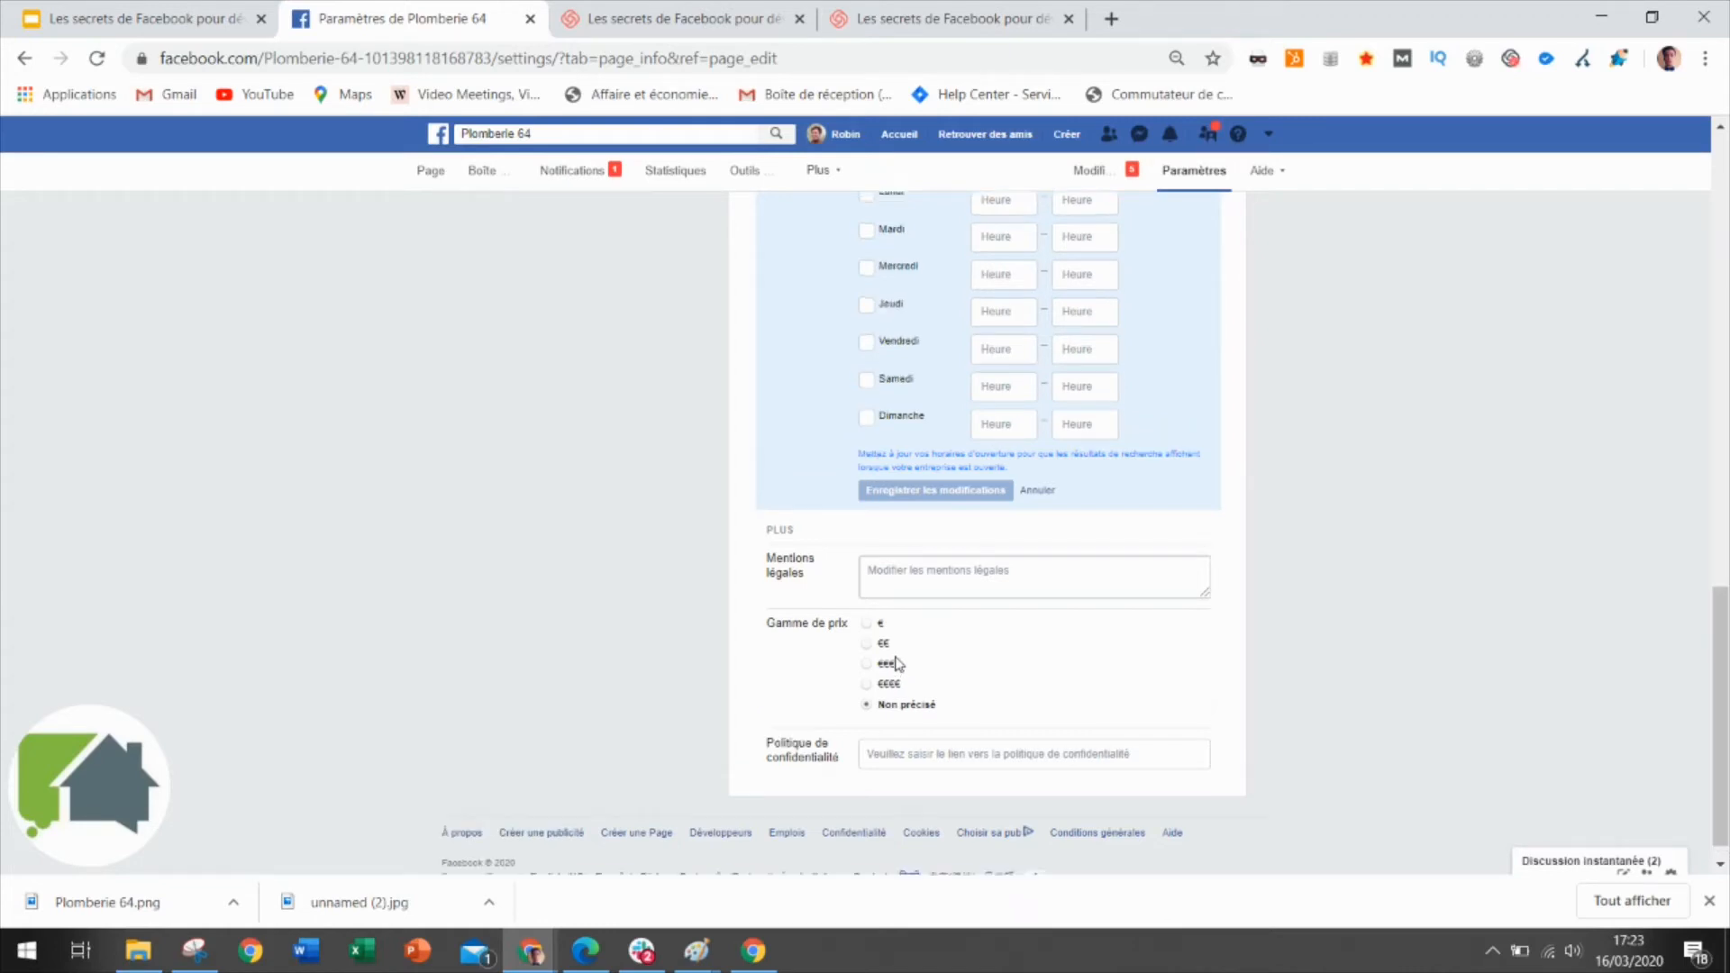
pyautogui.scroll(3, 1430, 495)
pyautogui.scroll(5, 1432, 491)
pyautogui.scroll(4, 1433, 490)
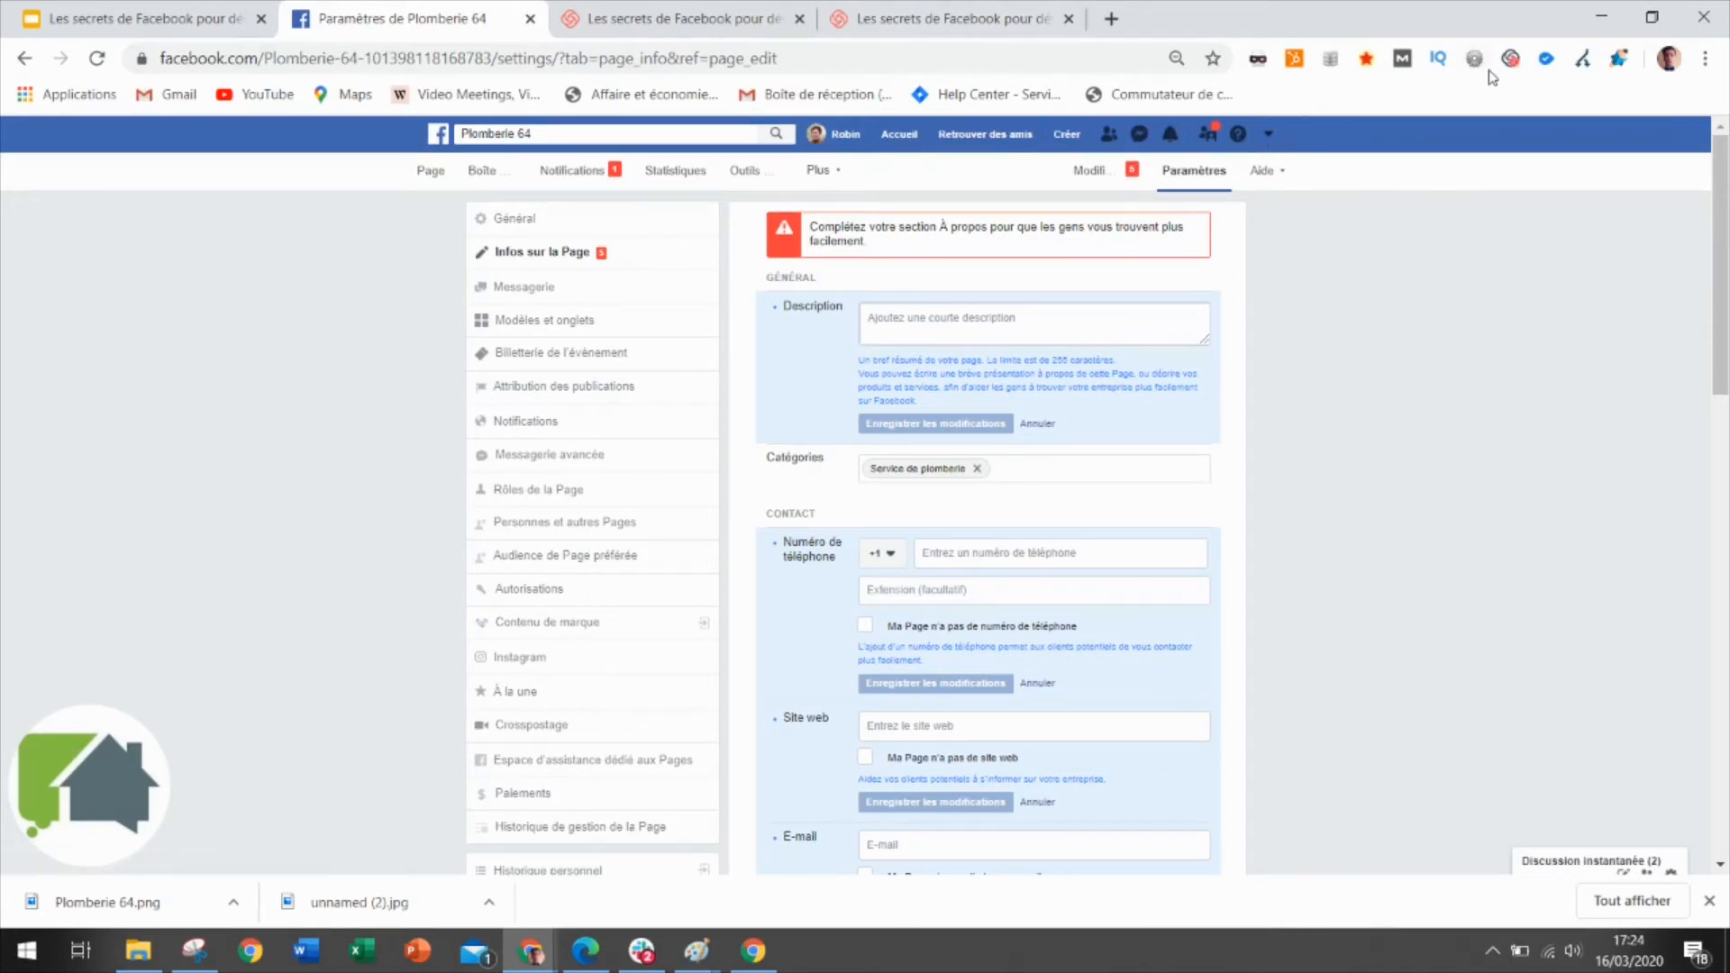
# Present fullscreen from slide 31, 'Top 10 des posts qui cartonnent', in Google Slides.
pyautogui.click(80, 16)
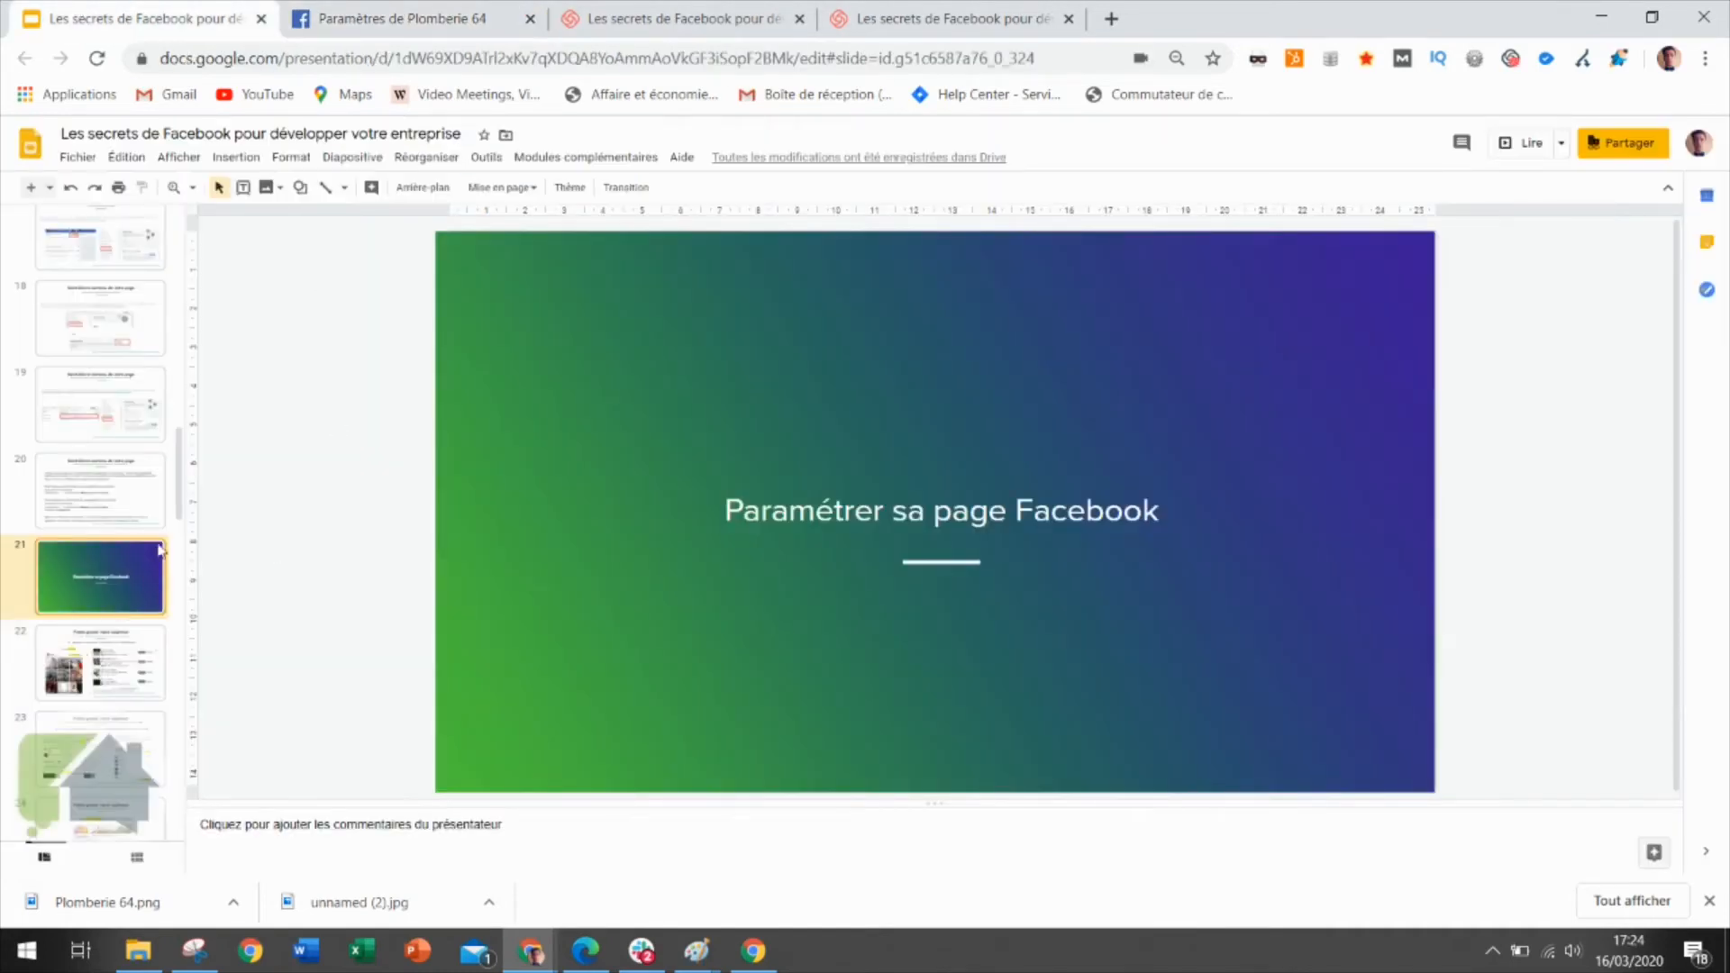
pyautogui.moveTo(177, 483); pyautogui.dragTo(177, 647)
pyautogui.click(93, 490)
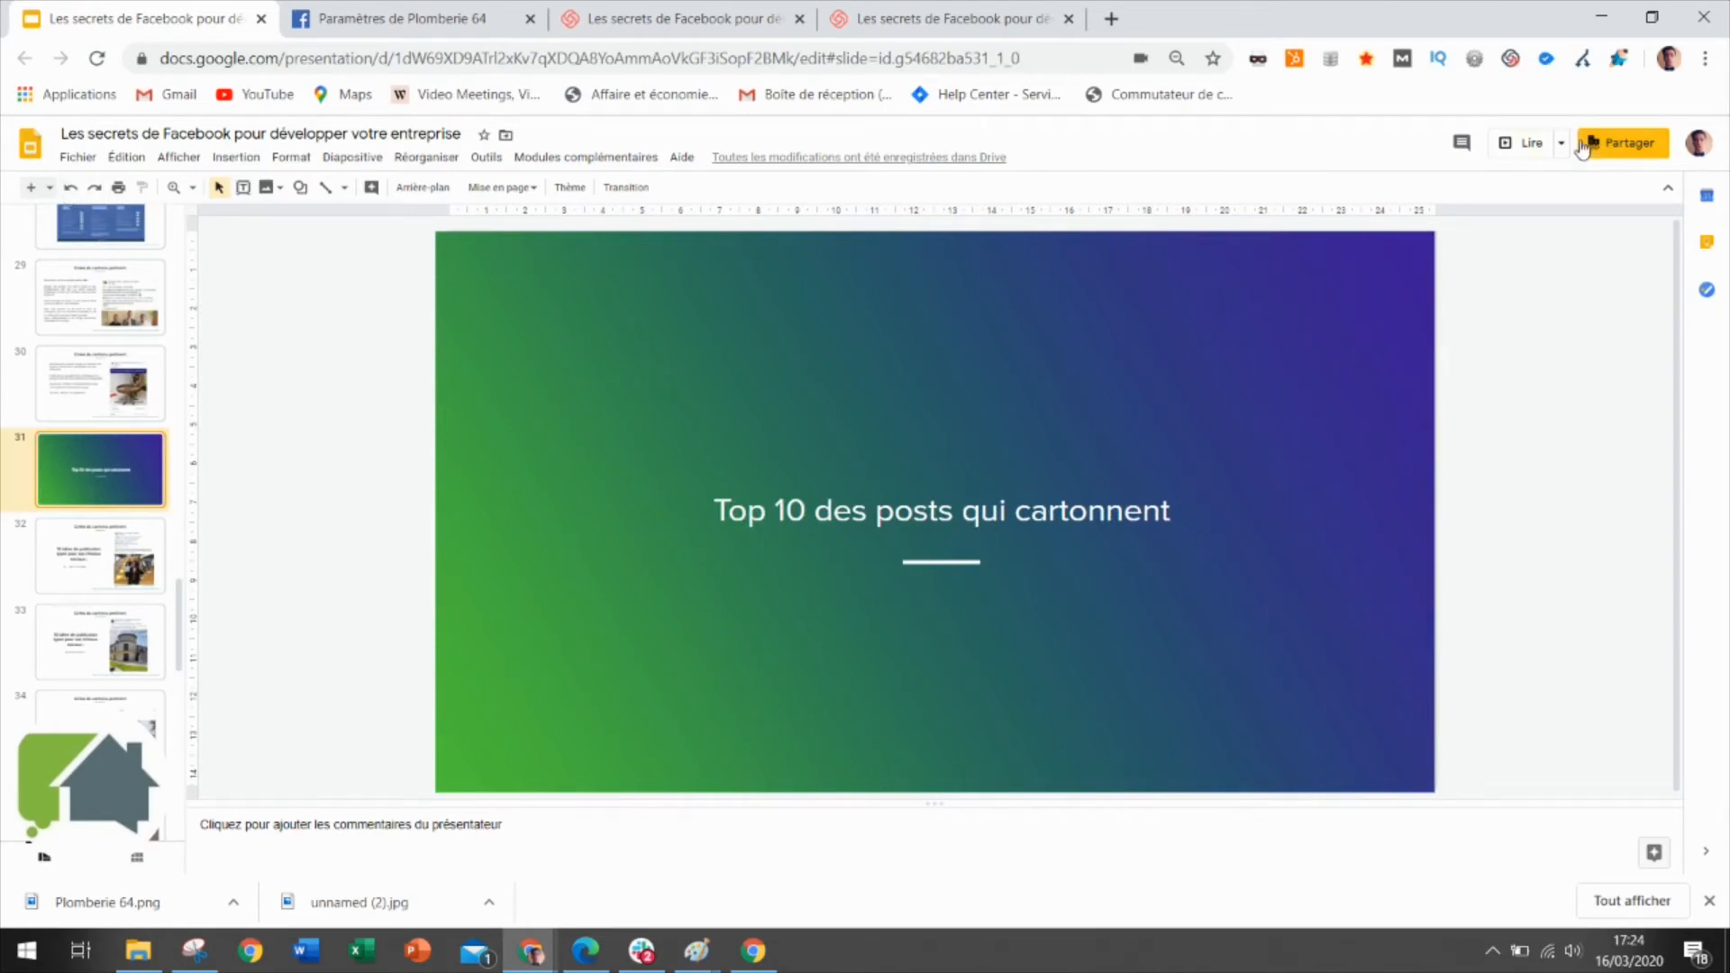
pyautogui.click(1504, 142)
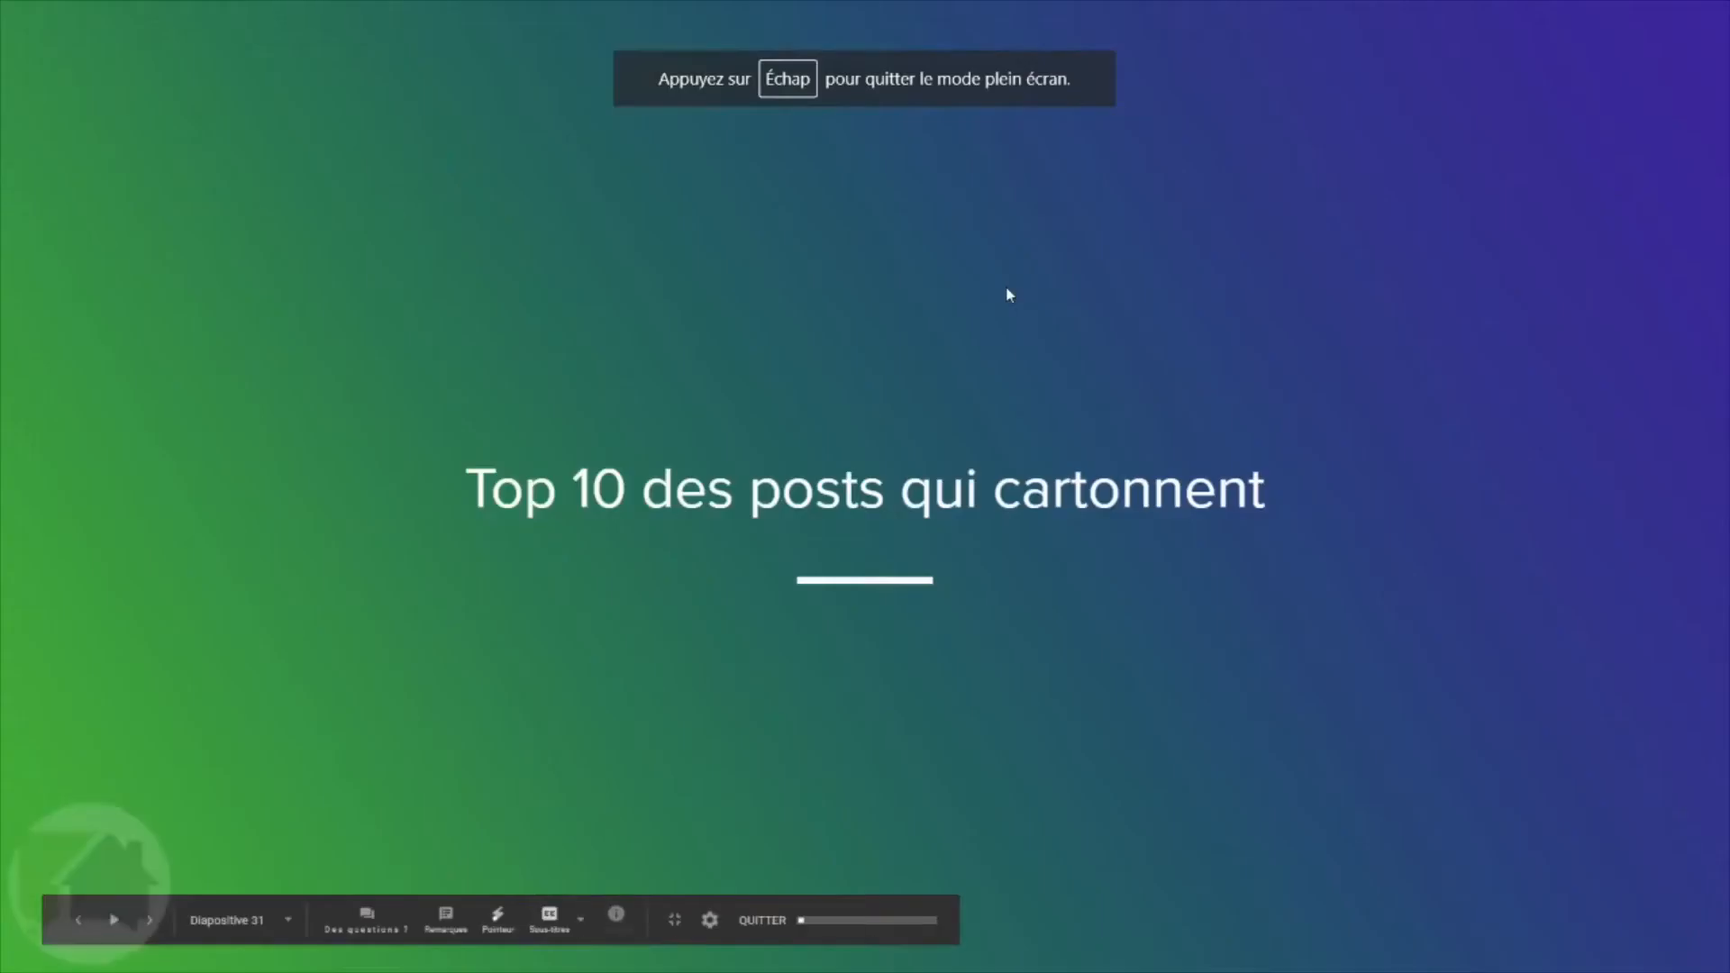